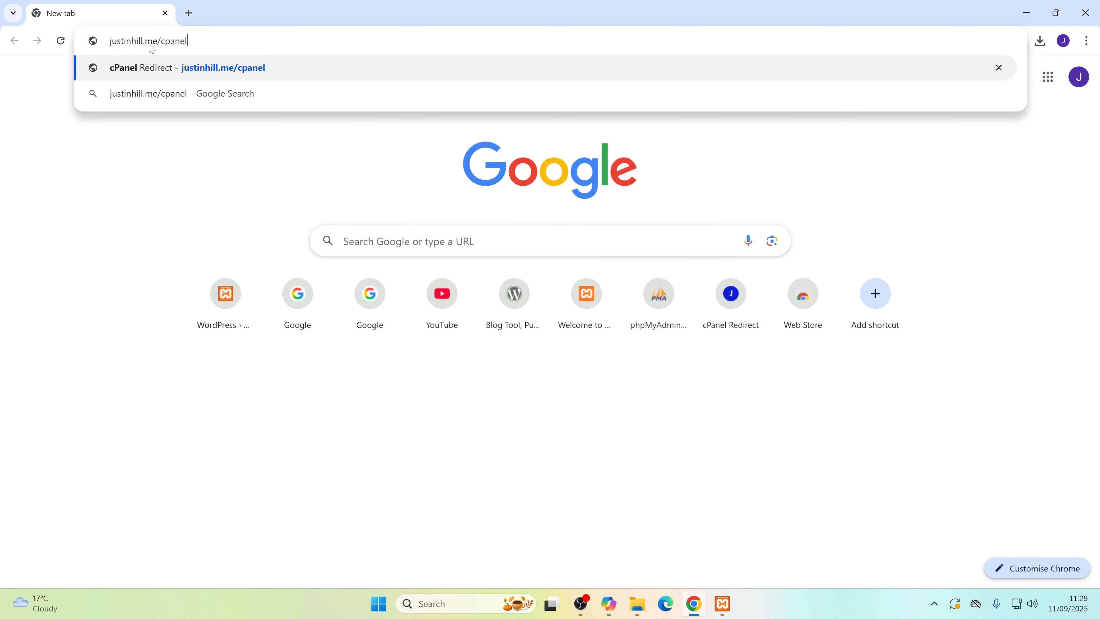
Open the website's cPanel login page and log in with the saved credentials
{"action": "key", "text": "Return"}
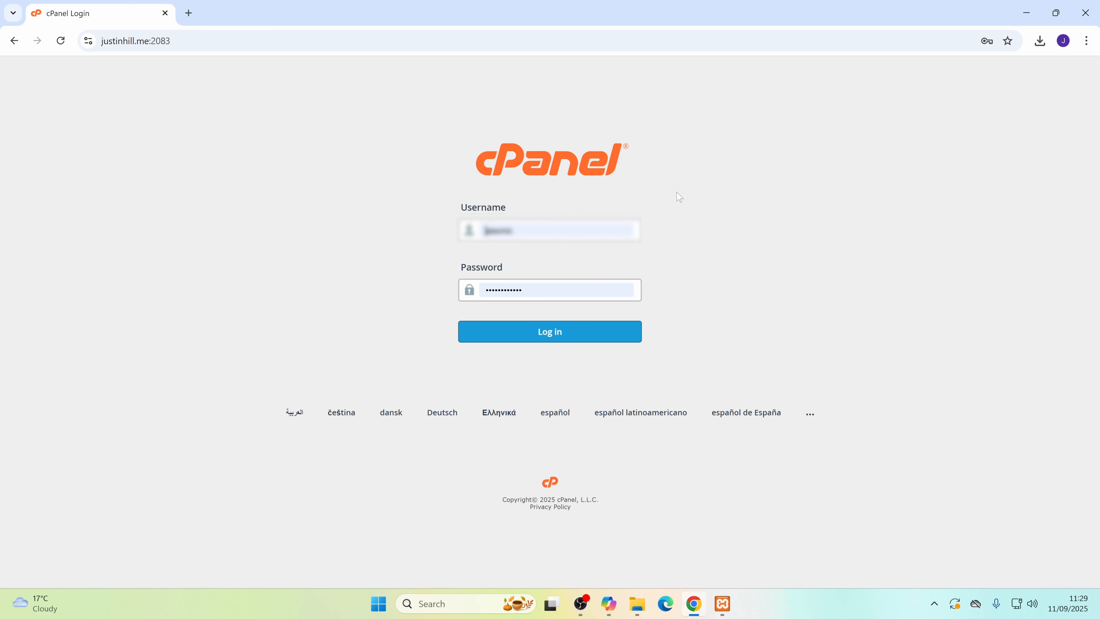
{"action": "left_click", "coordinate": [549, 334]}
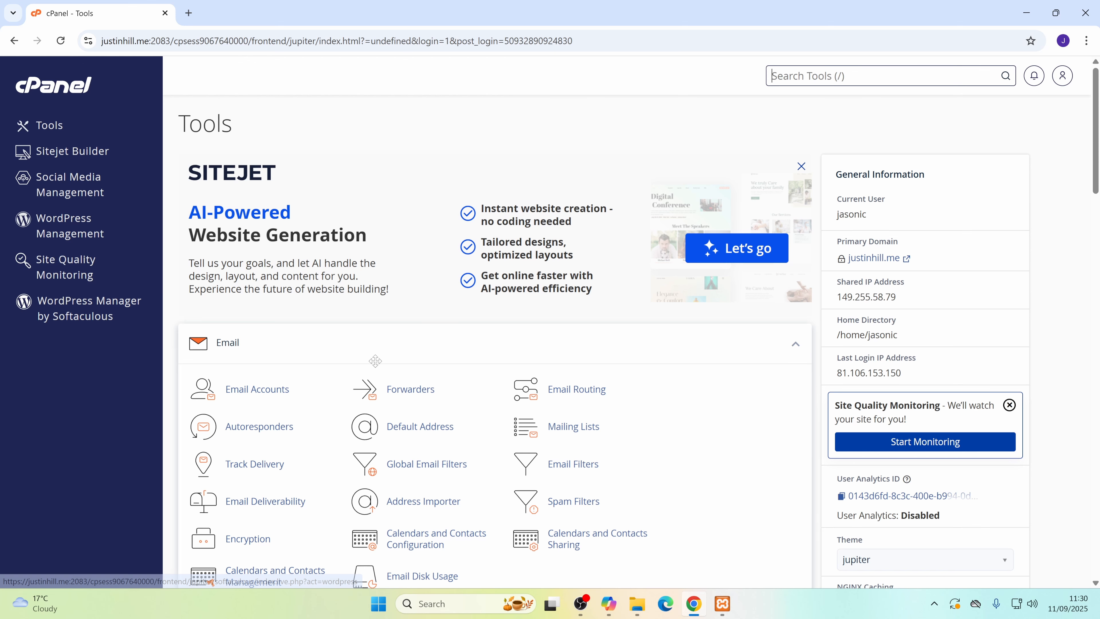
Open WordPress Manager by Softaculous and start the installation of a new WordPress copy
{"action": "scroll", "coordinate": [435, 384], "scroll_direction": "down", "scroll_amount": 5}
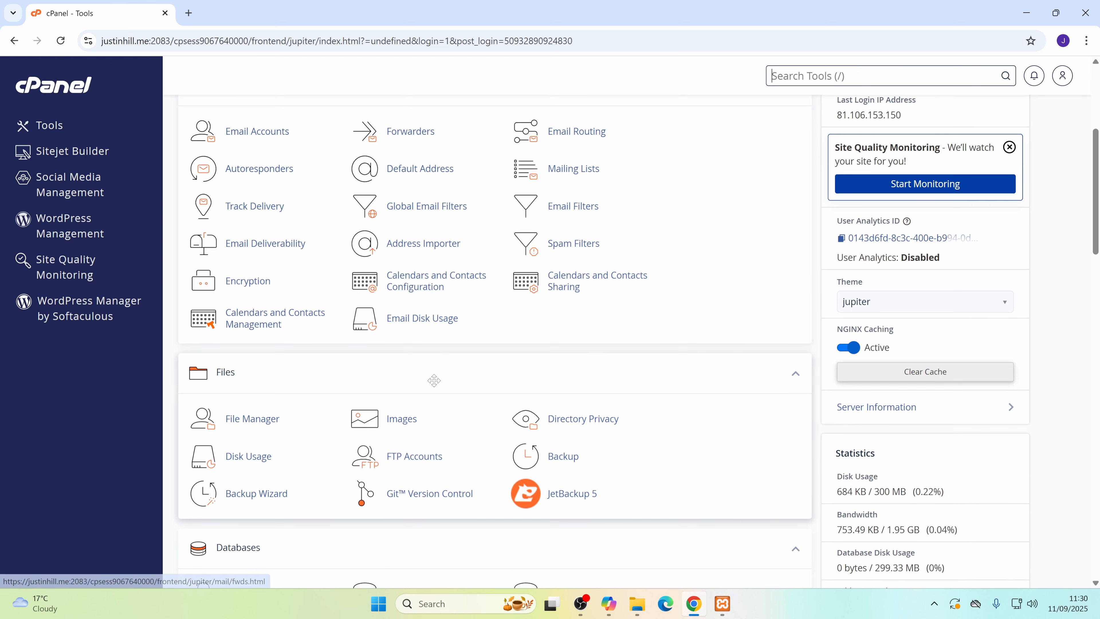
{"action": "scroll", "coordinate": [433, 380], "scroll_direction": "down", "scroll_amount": 9}
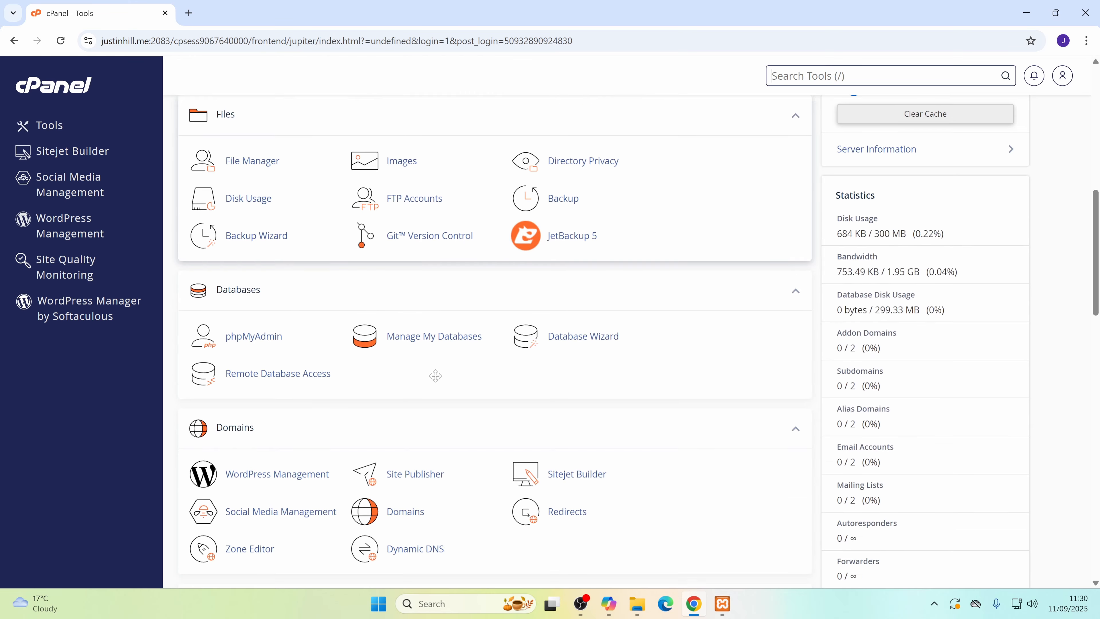
{"action": "scroll", "coordinate": [435, 375], "scroll_direction": "down", "scroll_amount": 10}
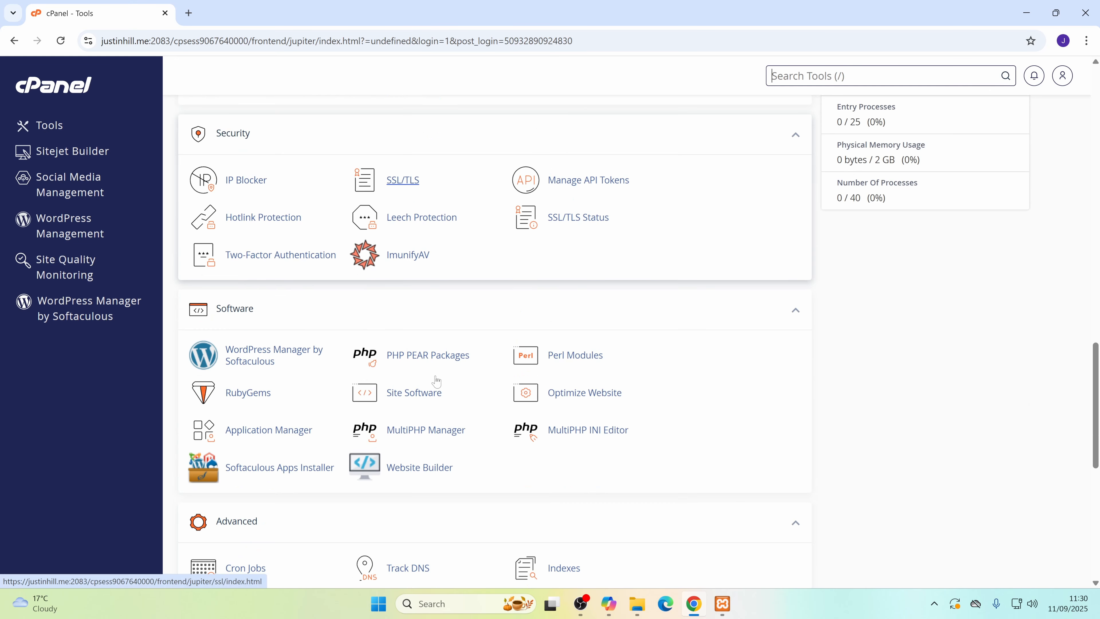
{"action": "scroll", "coordinate": [437, 377], "scroll_direction": "down", "scroll_amount": 2}
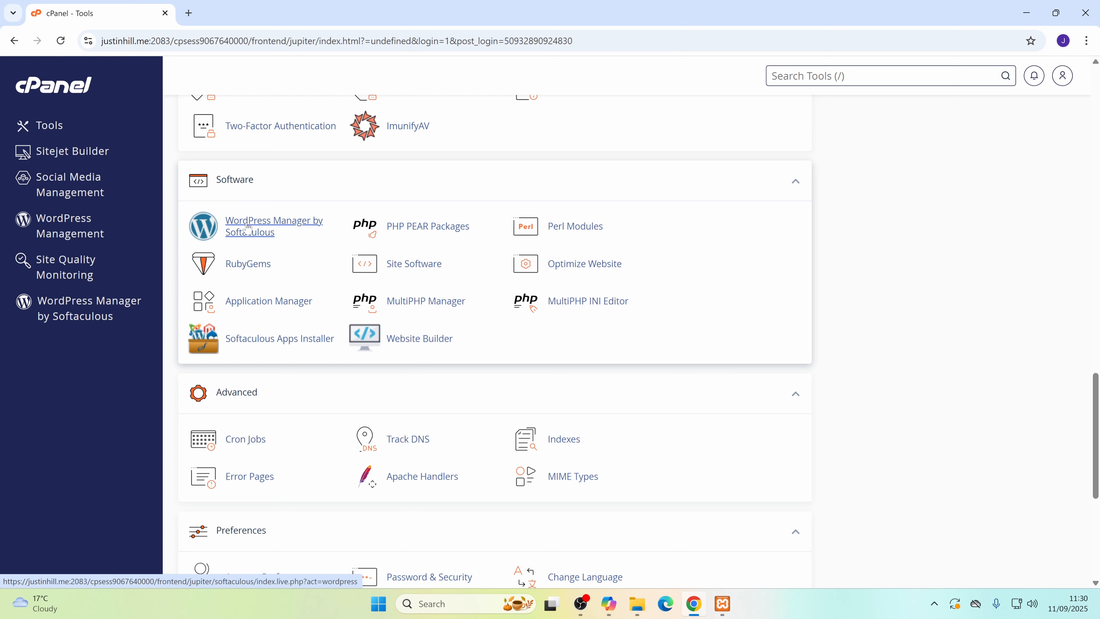
{"action": "left_click", "coordinate": [116, 311]}
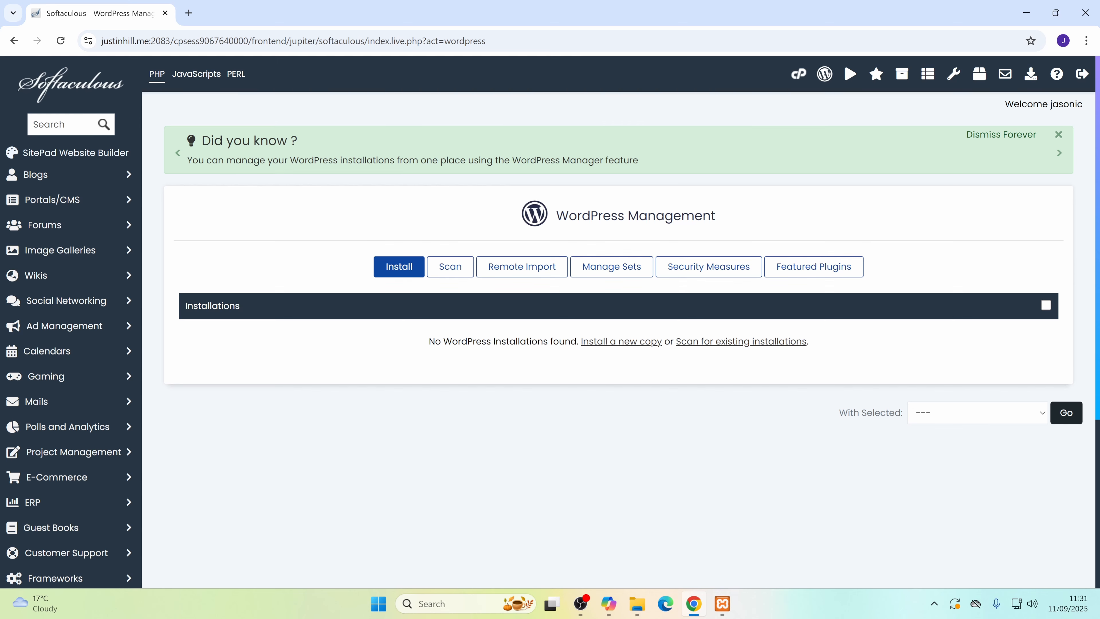
{"action": "left_click", "coordinate": [607, 343]}
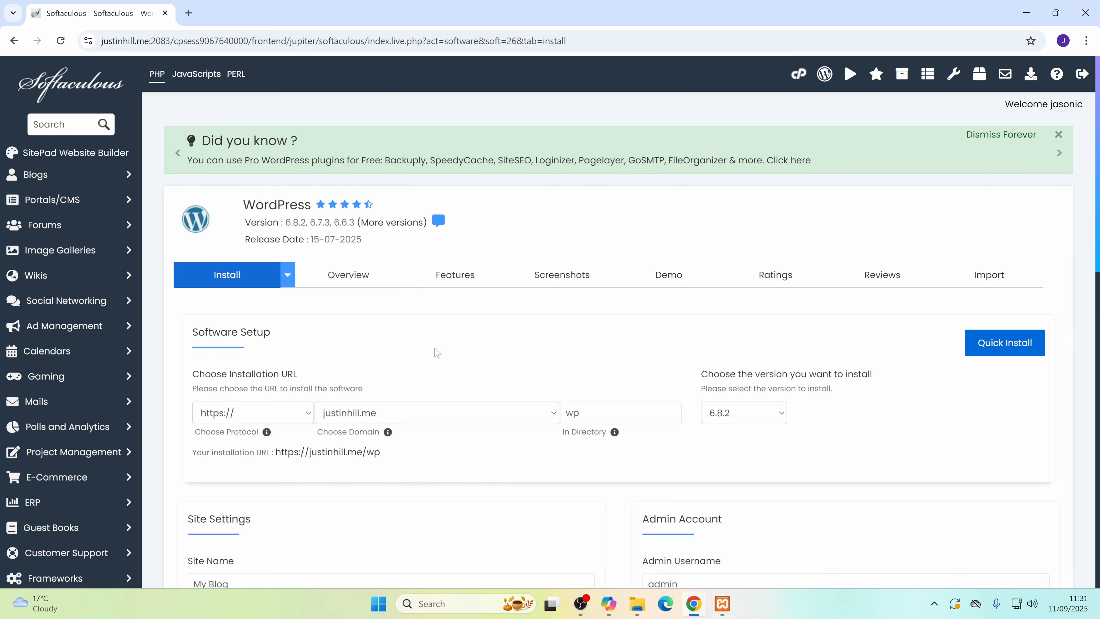
Empty the installation directory so WordPress installs at the root of the domain
{"action": "scroll", "coordinate": [433, 346], "scroll_direction": "down", "scroll_amount": 1}
{"action": "scroll", "coordinate": [434, 347], "scroll_direction": "down", "scroll_amount": 2}
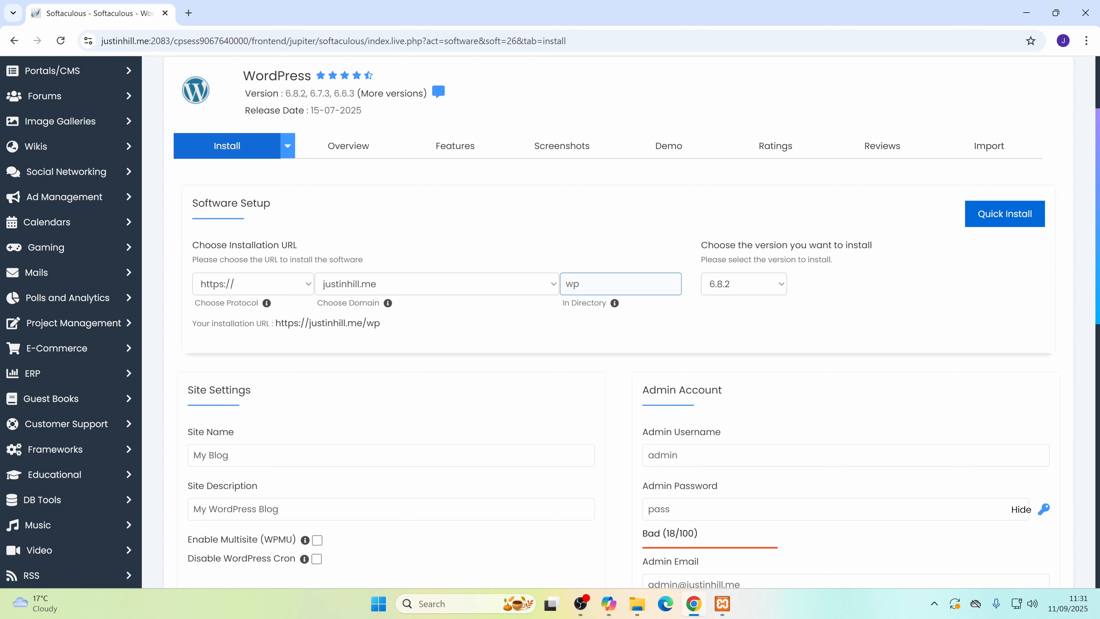
{"action": "left_click", "coordinate": [591, 284]}
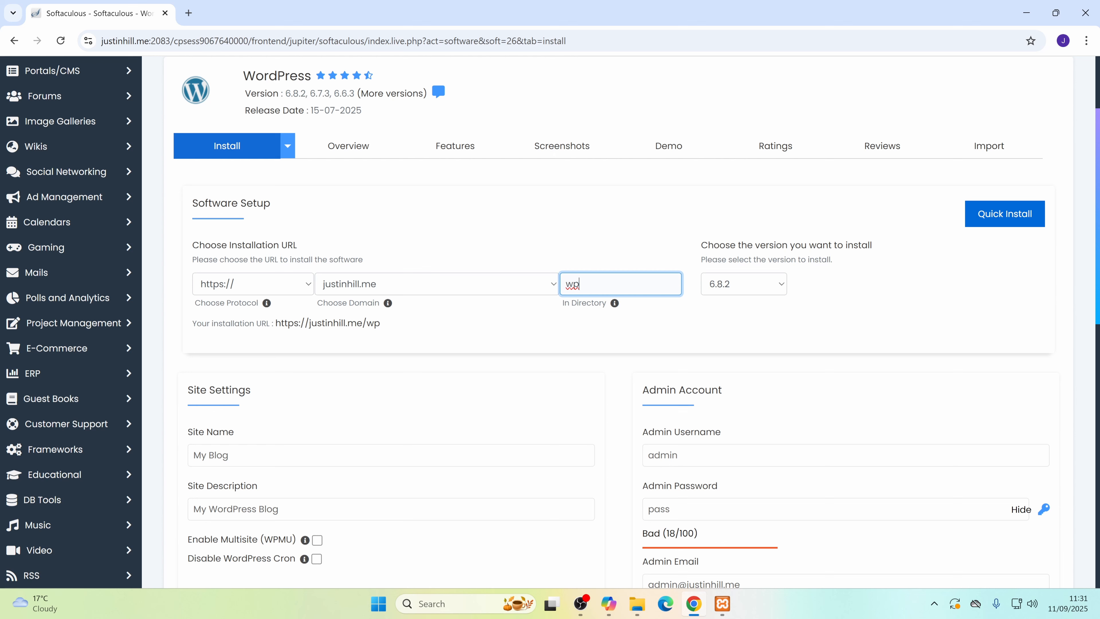
{"action": "key", "text": "BackSpace"}
{"action": "key", "text": "BackSpace"}
{"action": "left_click", "coordinate": [610, 237]}
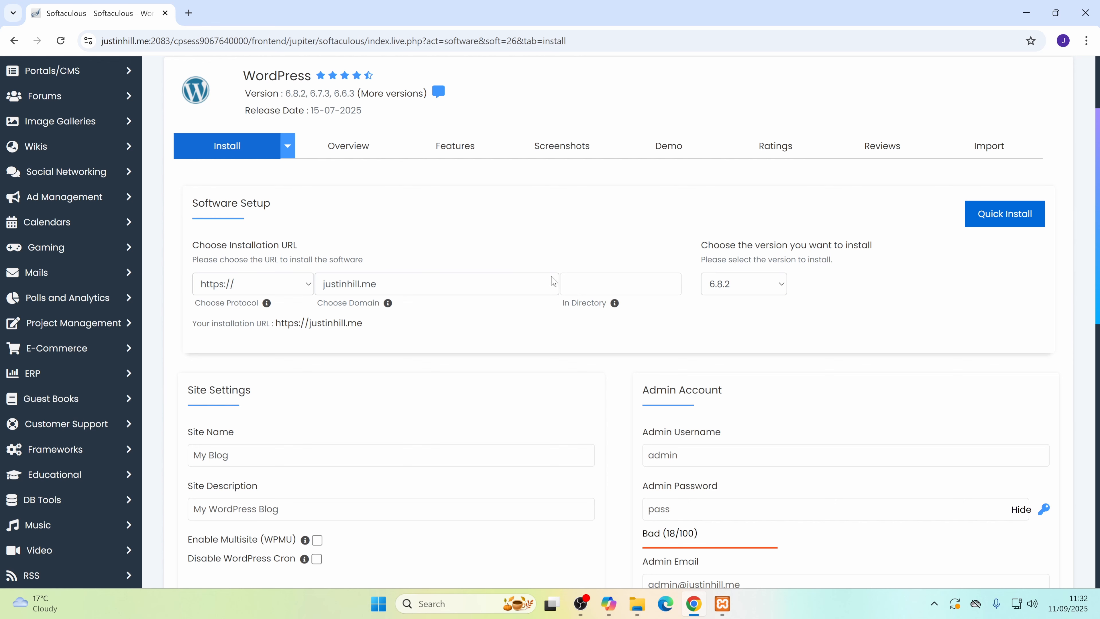
Examine the site name, site description, multisite and WordPress cron options in the Site Settings
{"action": "scroll", "coordinate": [420, 388], "scroll_direction": "down", "scroll_amount": 1}
{"action": "left_click", "coordinate": [420, 388]}
{"action": "scroll", "coordinate": [419, 388], "scroll_direction": "down", "scroll_amount": 4}
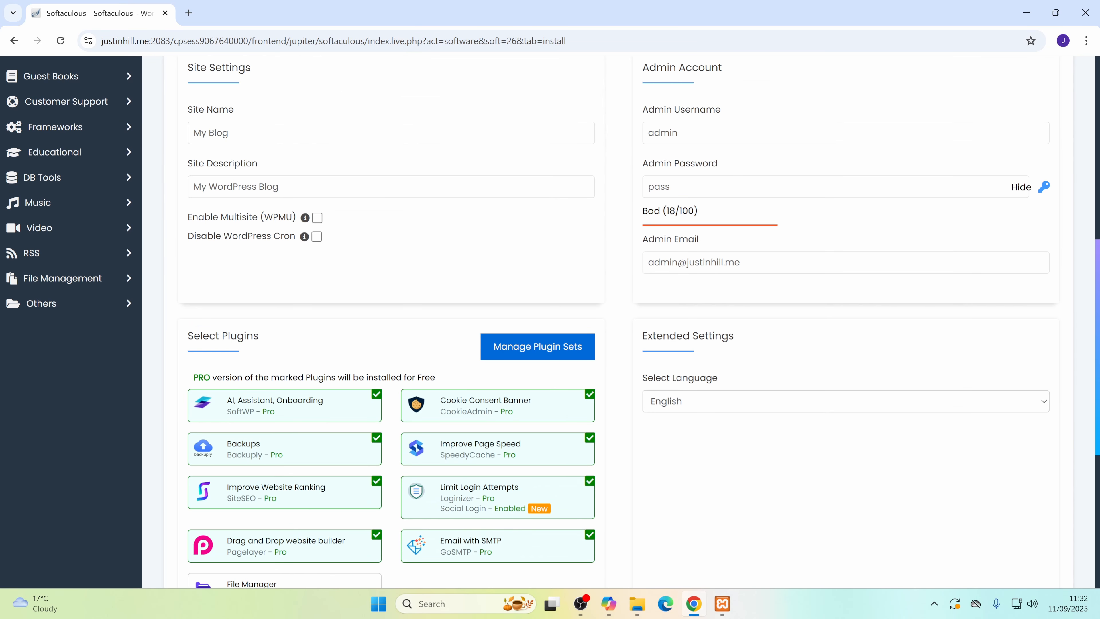
{"action": "scroll", "coordinate": [225, 271], "scroll_direction": "up", "scroll_amount": 1}
{"action": "left_click", "coordinate": [267, 191]}
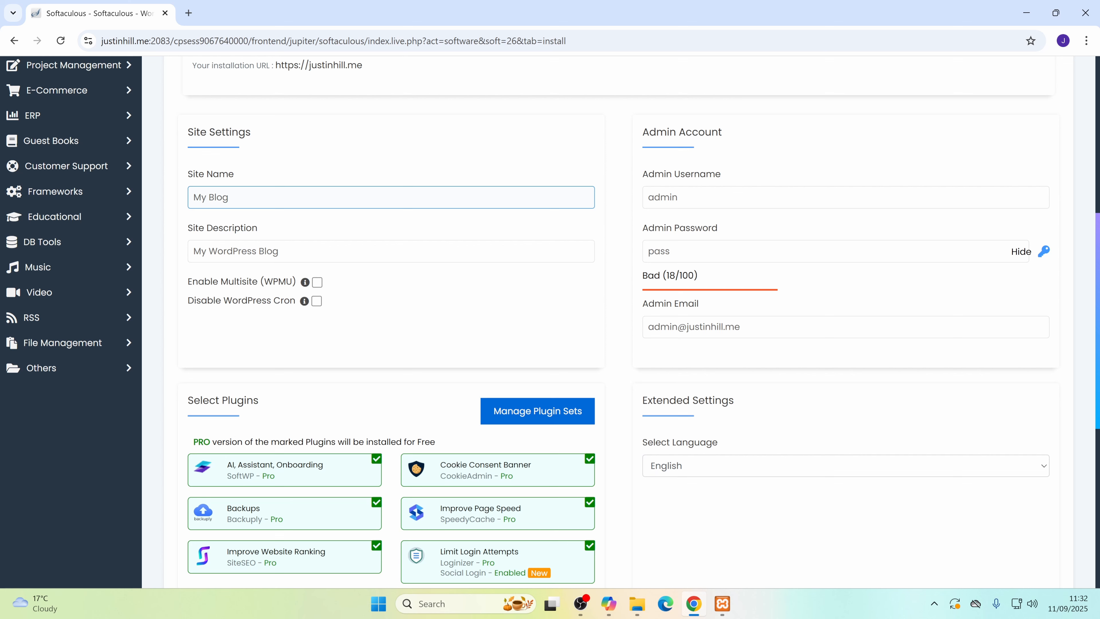
{"action": "left_click", "coordinate": [227, 198]}
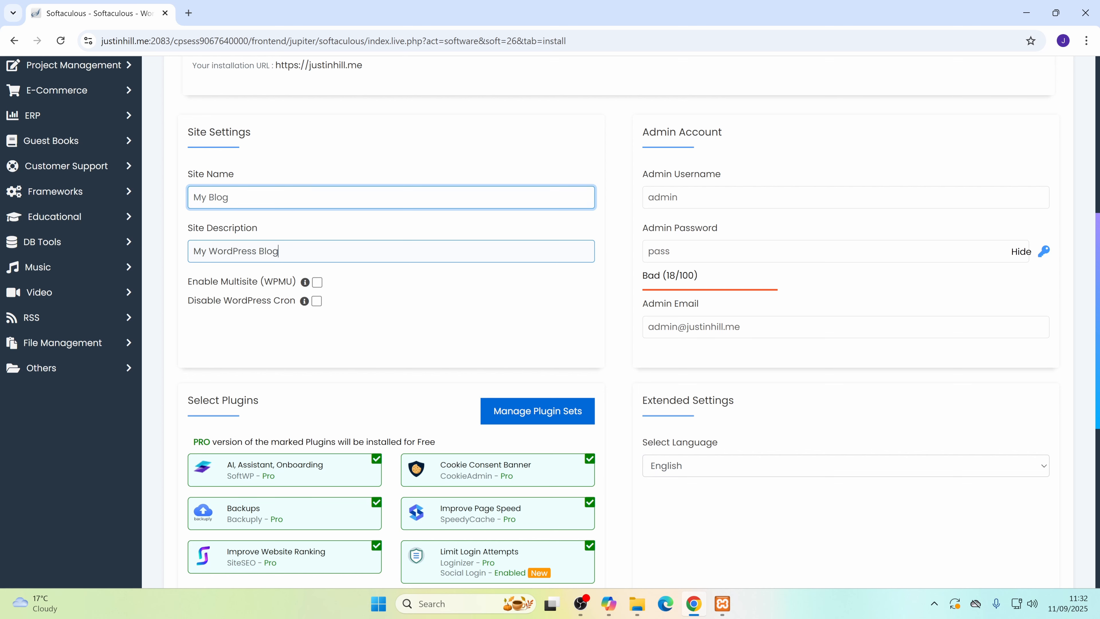
{"action": "left_click", "coordinate": [278, 251]}
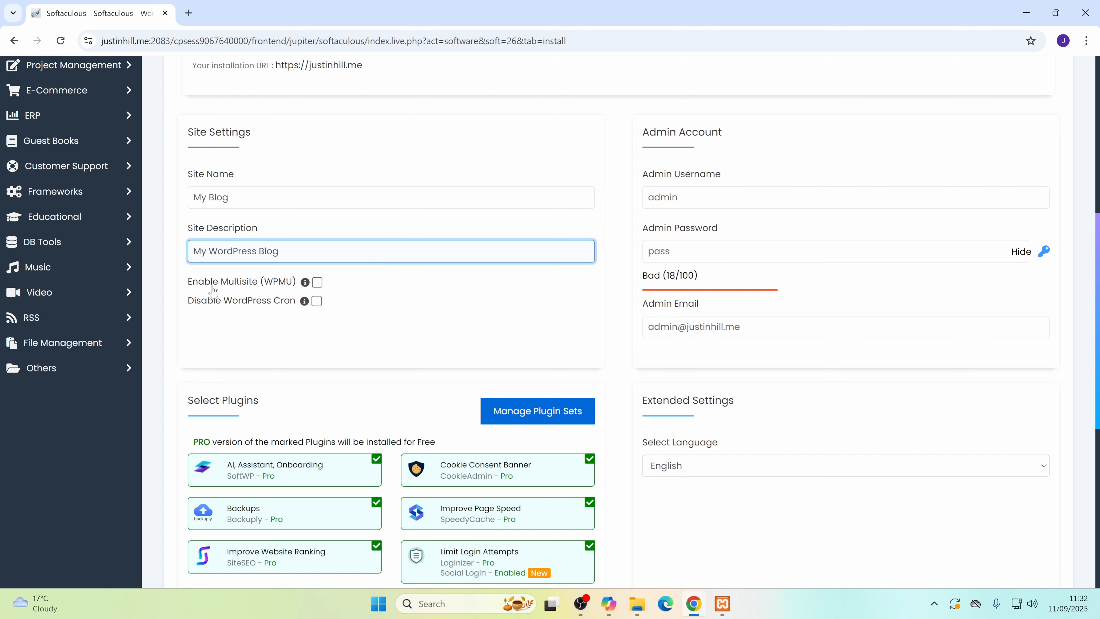
{"action": "mouse_move", "coordinate": [305, 283]}
{"action": "mouse_move", "coordinate": [306, 307]}
{"action": "scroll", "coordinate": [537, 334], "scroll_direction": "up", "scroll_amount": 1}
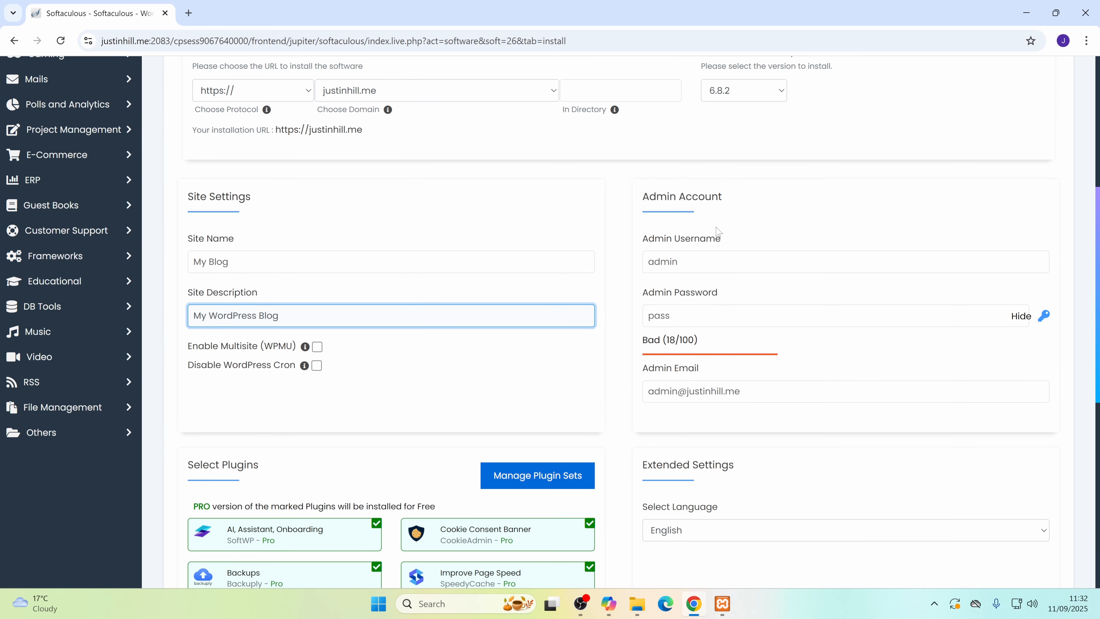
Review the admin username, password and email fields and the language choice for the installation
{"action": "left_click", "coordinate": [718, 262]}
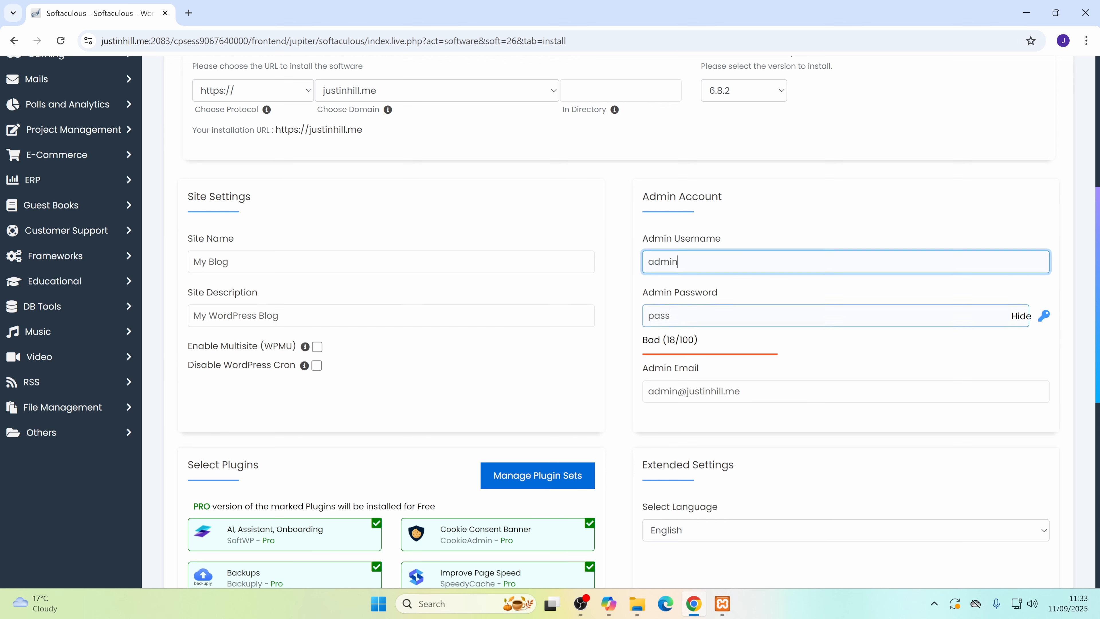
{"action": "left_click", "coordinate": [719, 315]}
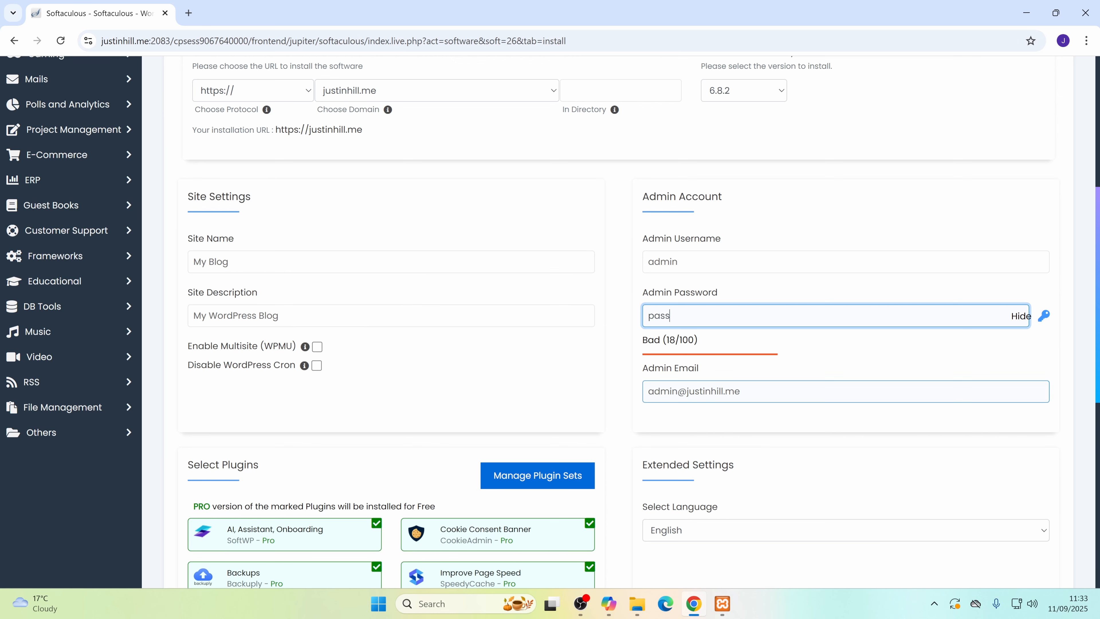
{"action": "scroll", "coordinate": [674, 371], "scroll_direction": "down", "scroll_amount": 1}
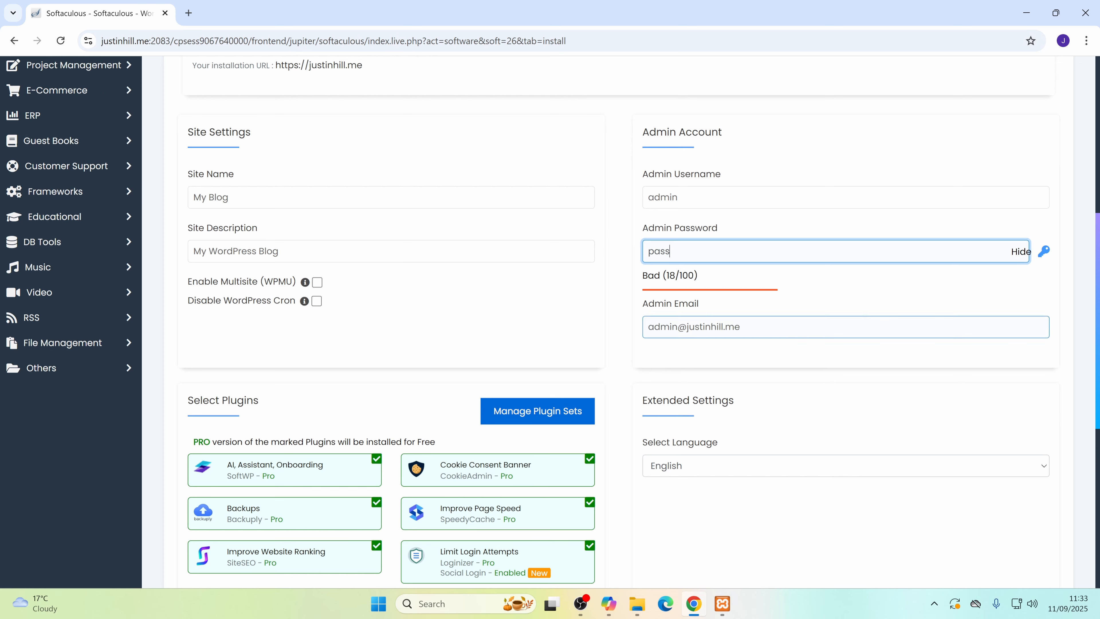
{"action": "scroll", "coordinate": [881, 388], "scroll_direction": "down", "scroll_amount": 2}
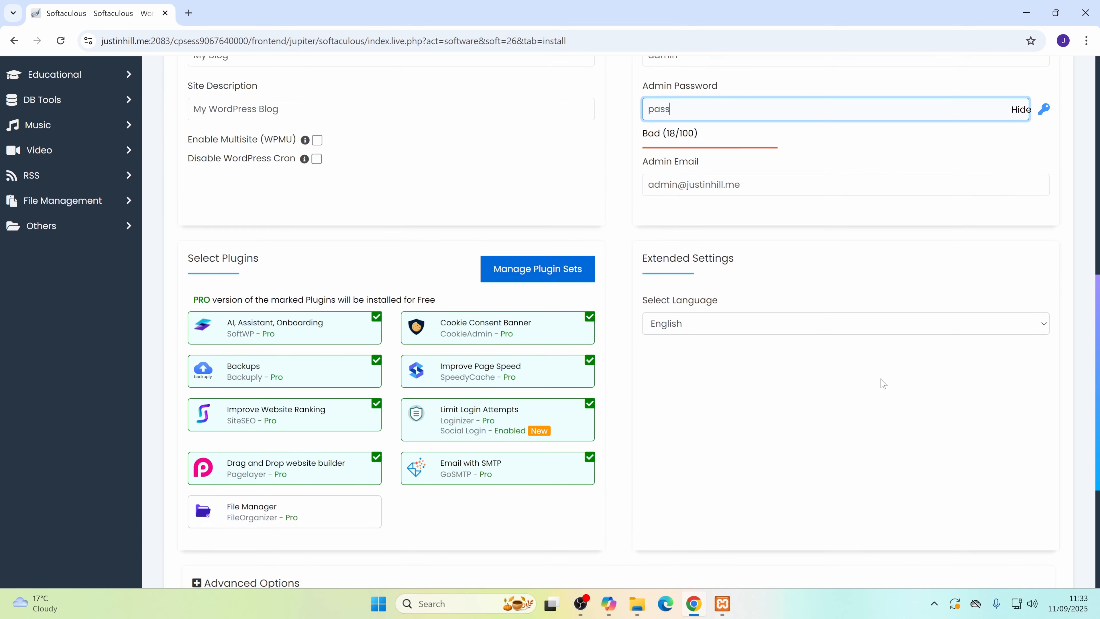
{"action": "scroll", "coordinate": [884, 384], "scroll_direction": "up", "scroll_amount": 1}
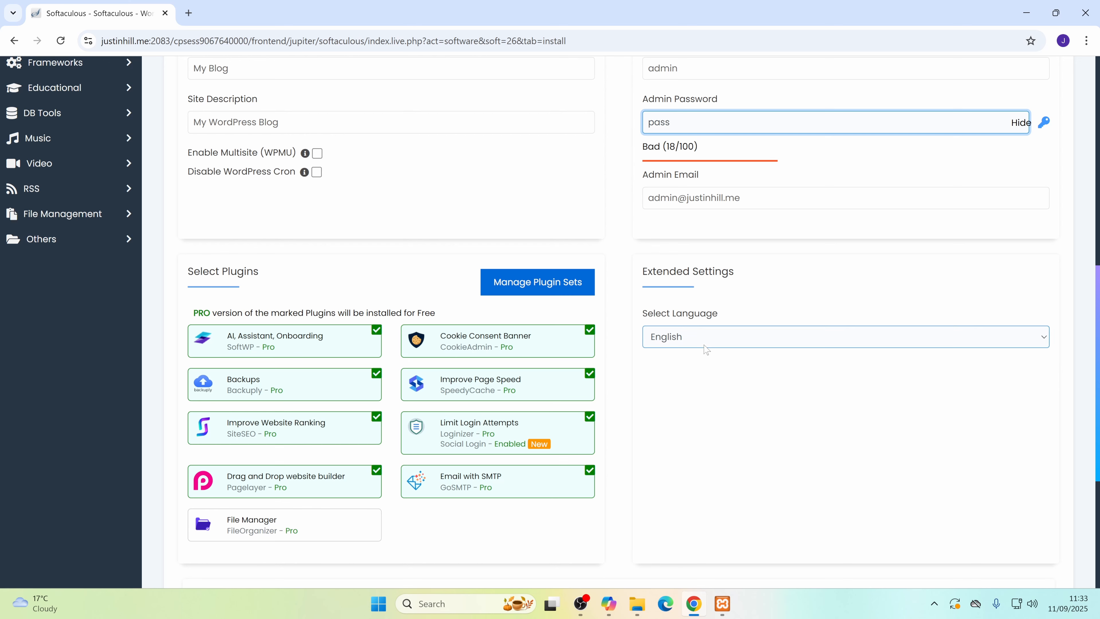
{"action": "left_click", "coordinate": [685, 346]}
{"action": "left_click", "coordinate": [685, 347]}
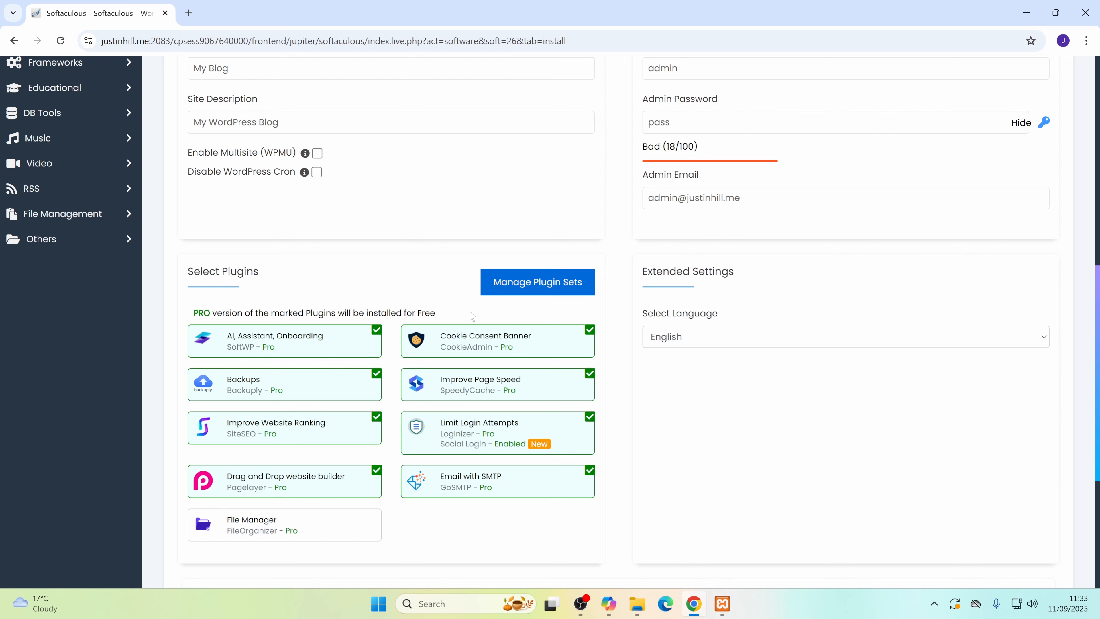
Deselect all preselected plugins: SoftWP, Backuply, SiteSEO, Pagelayer, GoSMTP, Loginizer, SpeedyCache and CookieAdmin
{"action": "scroll", "coordinate": [757, 472], "scroll_direction": "down", "scroll_amount": 3}
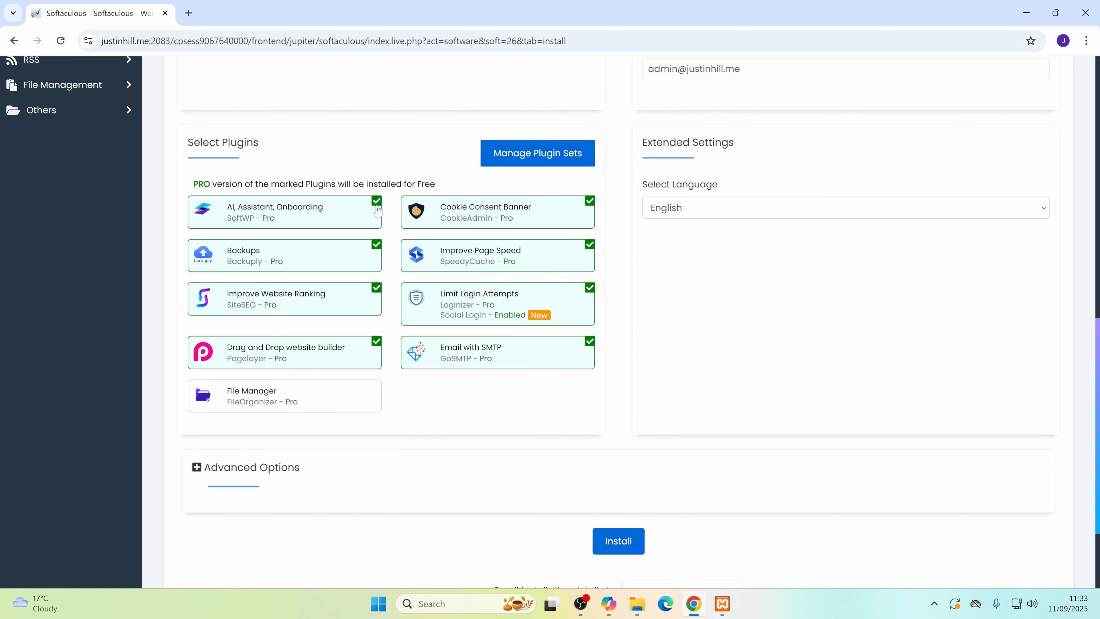
{"action": "left_click", "coordinate": [376, 204]}
{"action": "left_click", "coordinate": [376, 246]}
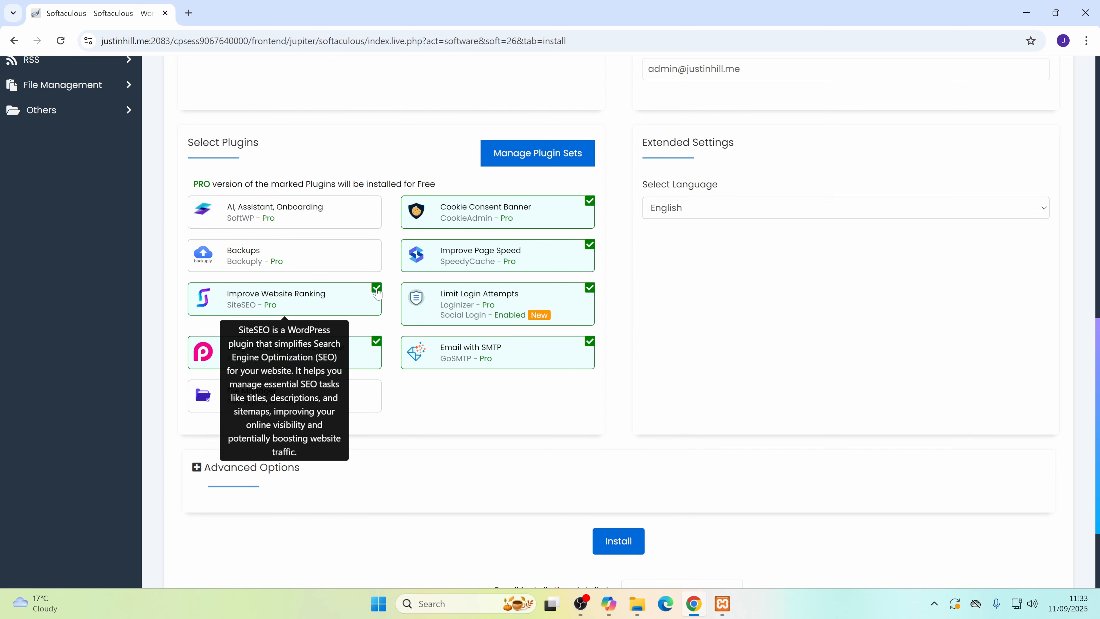
{"action": "left_click", "coordinate": [377, 288]}
{"action": "left_click", "coordinate": [376, 341]}
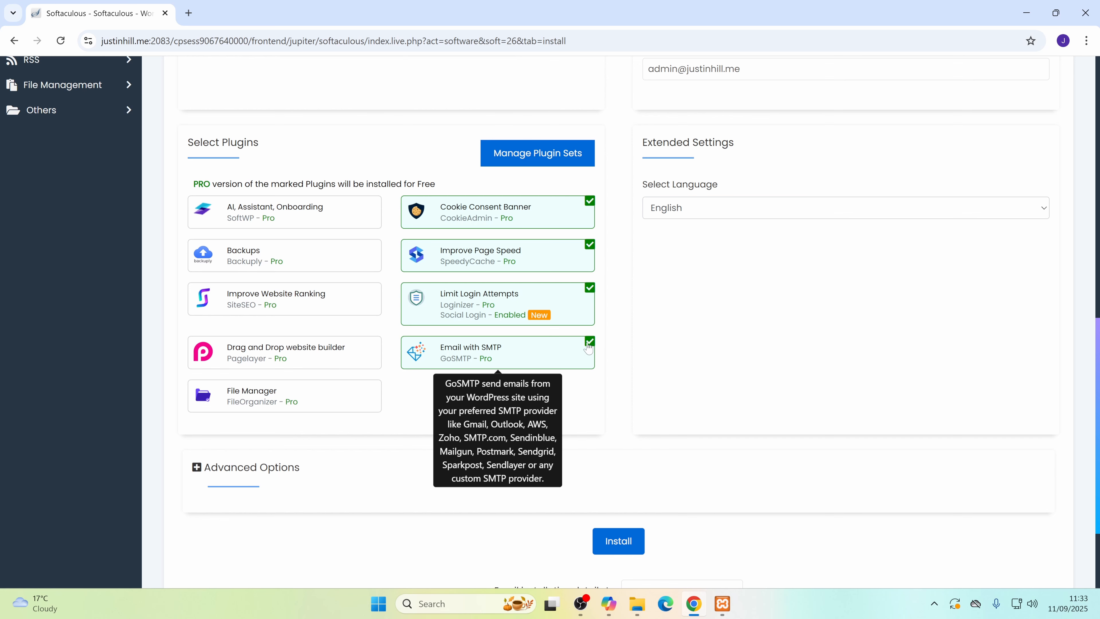
{"action": "left_click", "coordinate": [589, 343]}
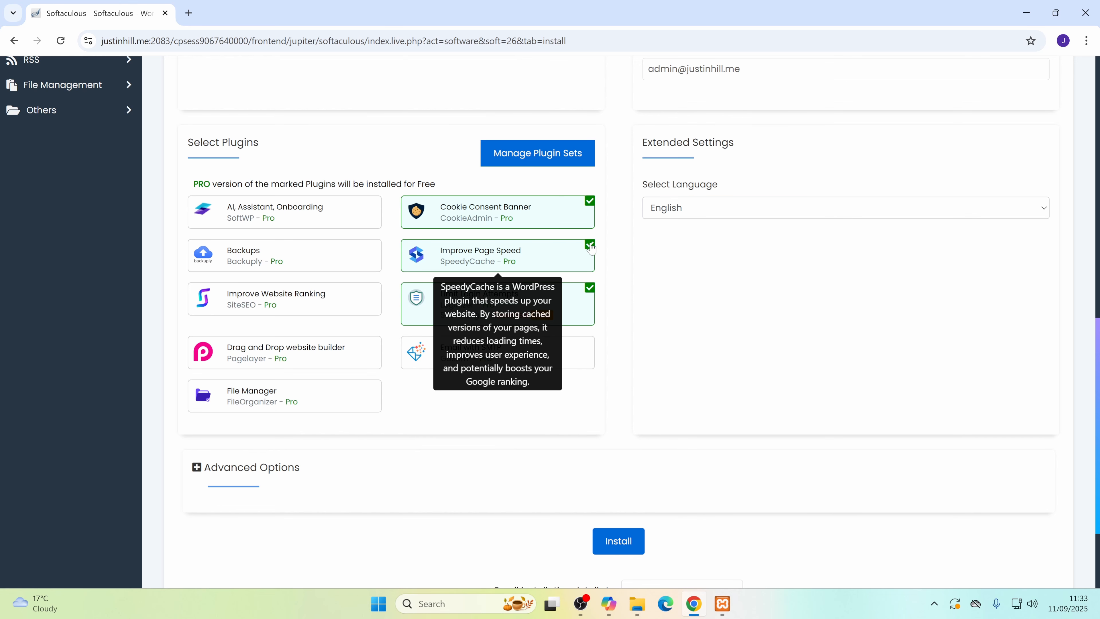
{"action": "left_click", "coordinate": [590, 289]}
{"action": "left_click", "coordinate": [590, 246]}
{"action": "left_click", "coordinate": [591, 201]}
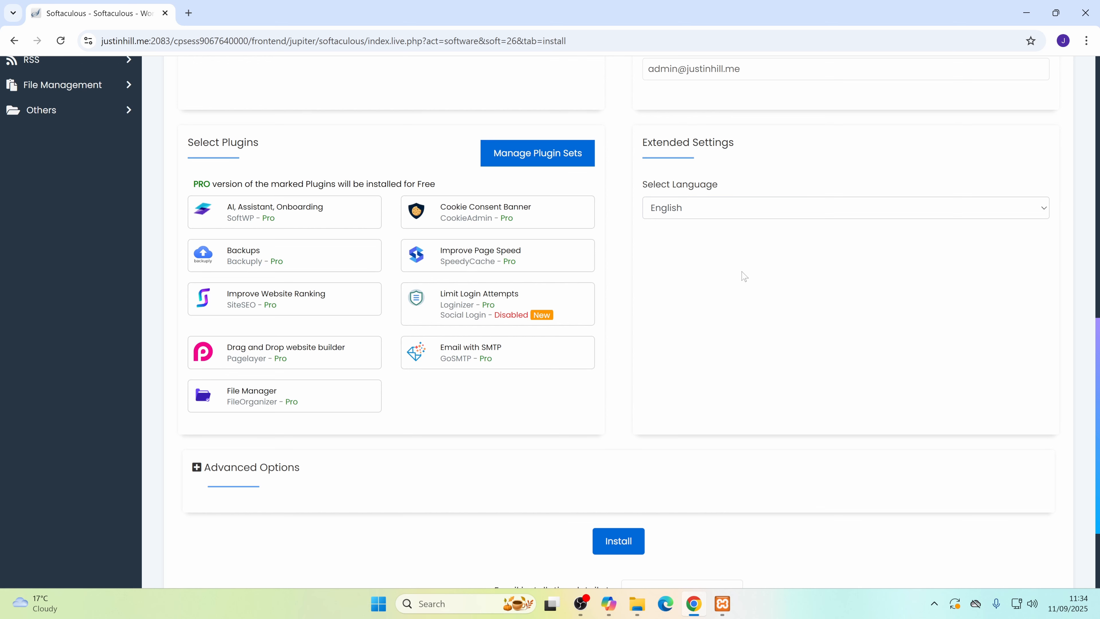
Expand the advanced installation options and review the database name and table prefix
{"action": "left_click", "coordinate": [196, 467]}
{"action": "scroll", "coordinate": [547, 466], "scroll_direction": "down", "scroll_amount": 3}
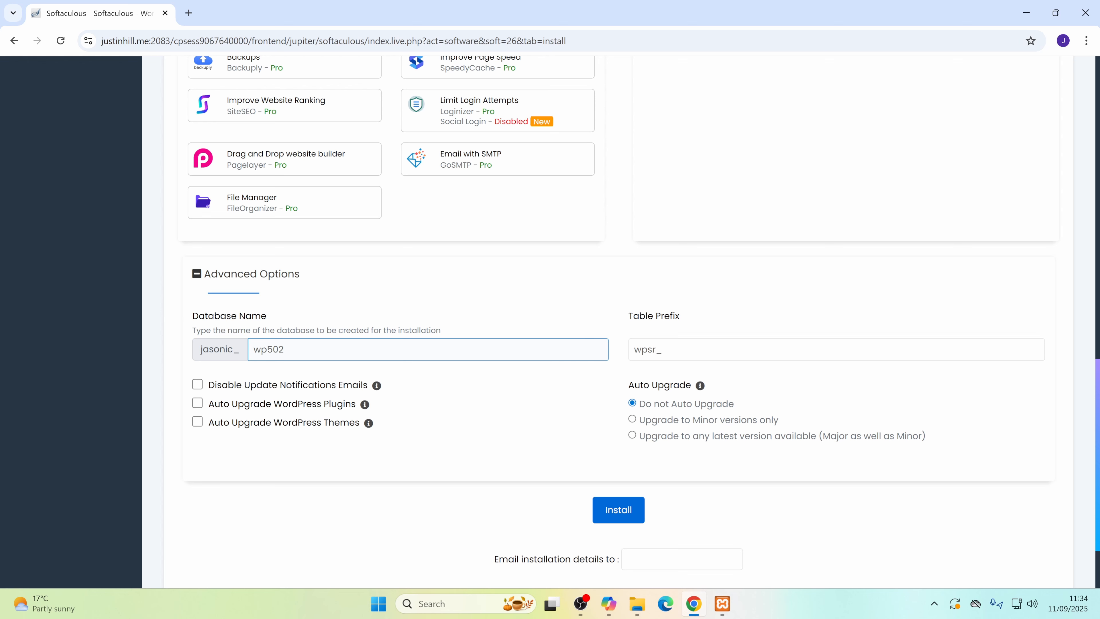
{"action": "double_click", "coordinate": [476, 349]}
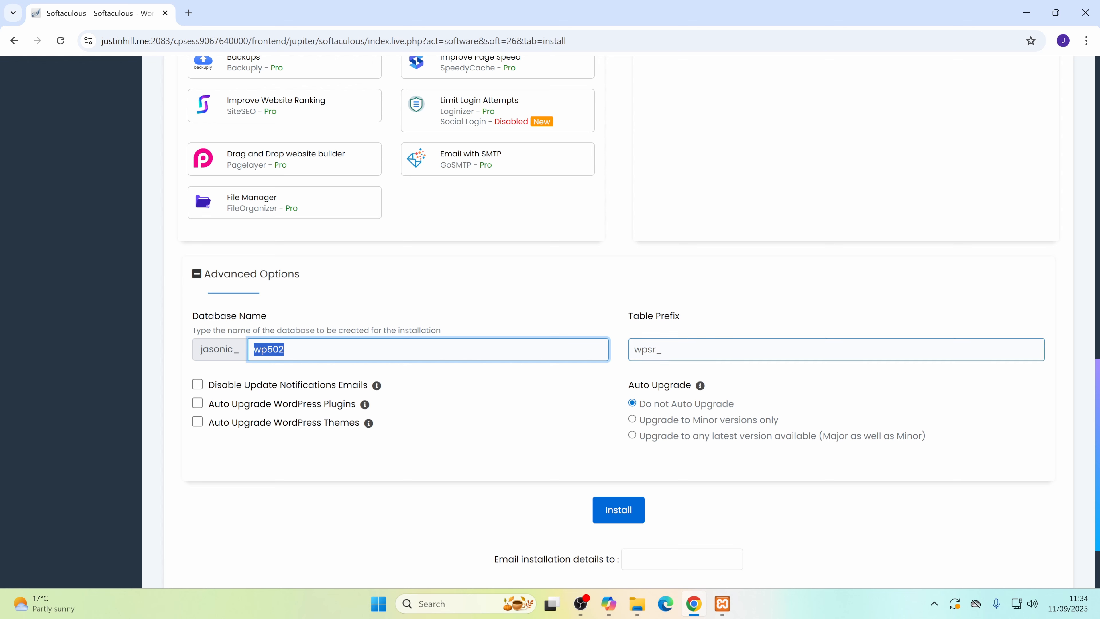
{"action": "left_click_drag", "start_coordinate": [662, 349], "coordinate": [625, 352]}
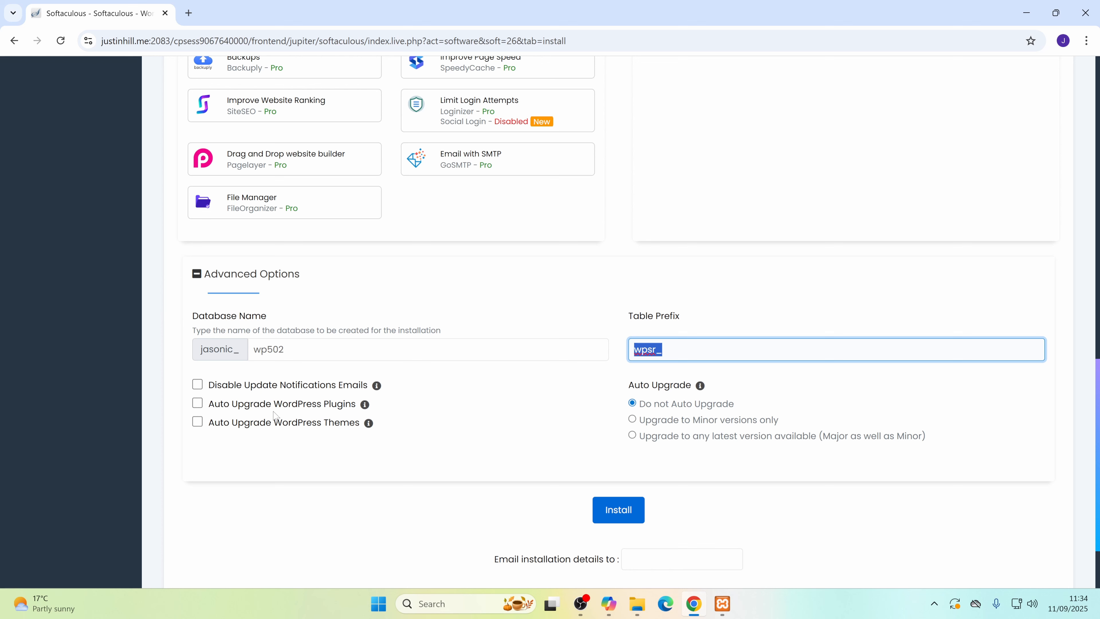
Toggle automatic upgrades of WordPress plugins and themes on and back off
{"action": "left_click", "coordinate": [203, 407]}
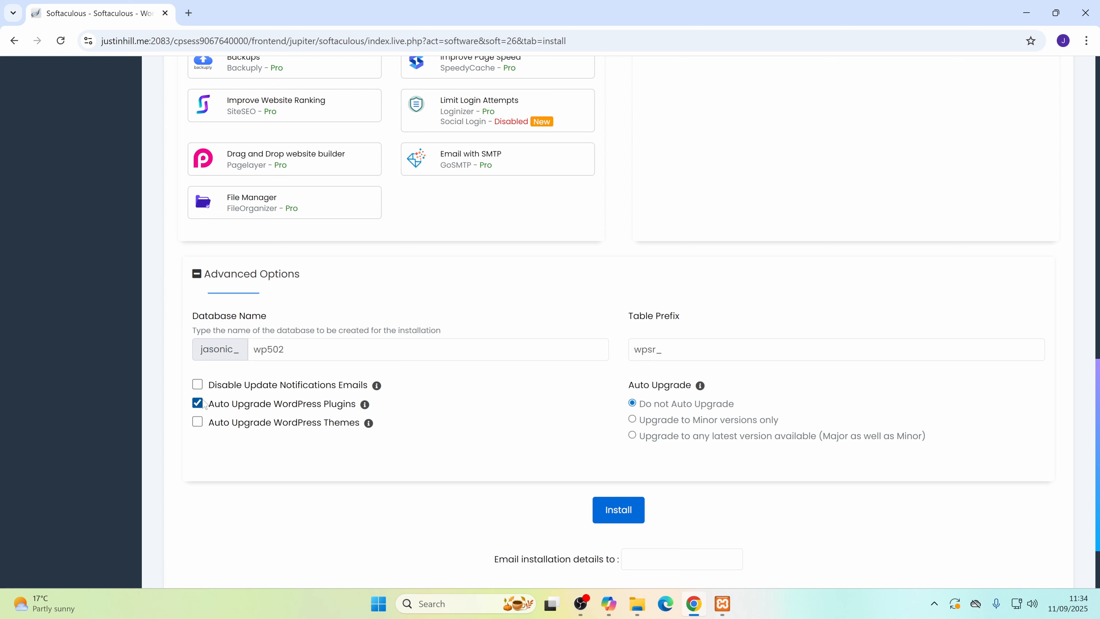
{"action": "left_click", "coordinate": [204, 406]}
{"action": "left_click", "coordinate": [204, 425]}
{"action": "left_click", "coordinate": [201, 424]}
{"action": "mouse_move", "coordinate": [369, 426]}
Try out the Auto Upgrade choices and set the option to Upgrade to Minor versions only
{"action": "left_click", "coordinate": [632, 419]}
{"action": "left_click", "coordinate": [633, 435]}
{"action": "mouse_move", "coordinate": [701, 389]}
{"action": "left_click", "coordinate": [632, 403]}
{"action": "left_click", "coordinate": [633, 420]}
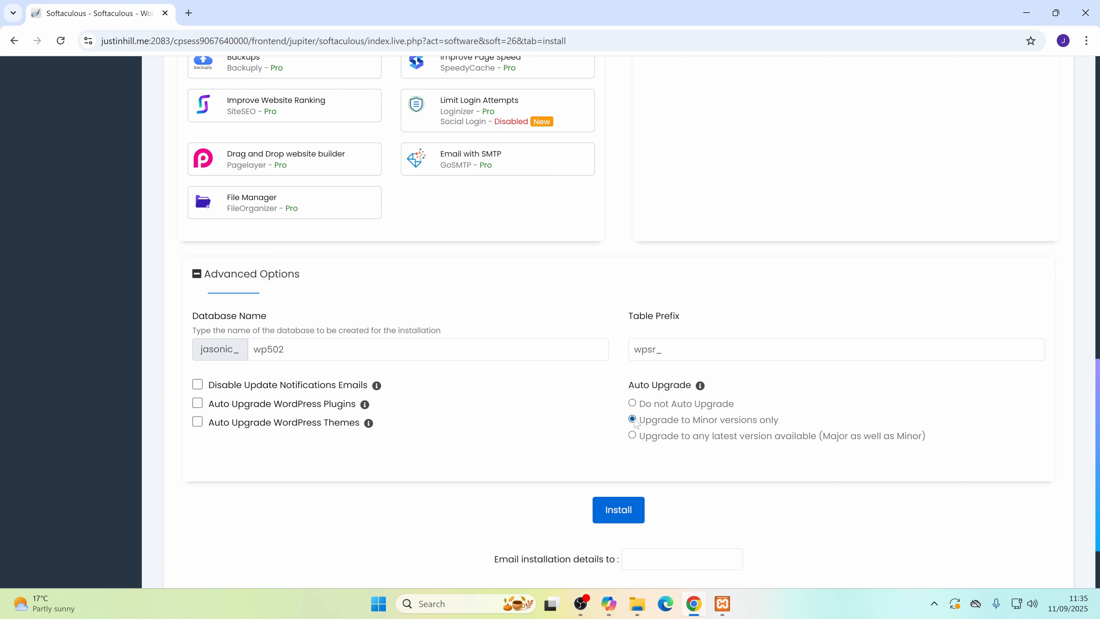
{"action": "left_click", "coordinate": [632, 435]}
{"action": "left_click", "coordinate": [632, 419]}
{"action": "left_click", "coordinate": [632, 403]}
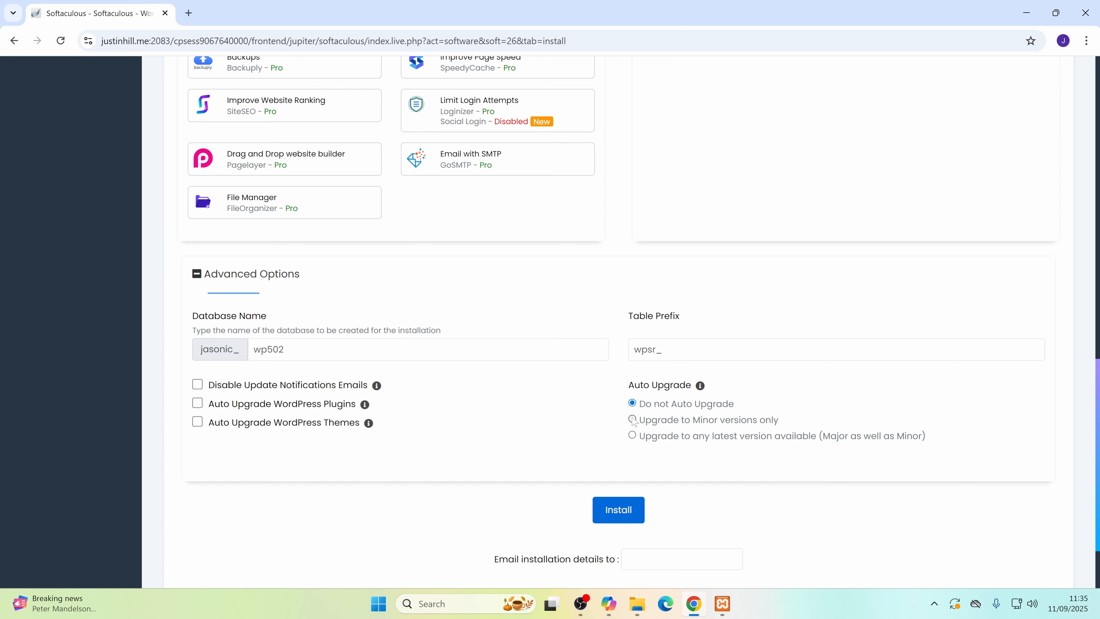
{"action": "left_click", "coordinate": [632, 403]}
{"action": "left_click", "coordinate": [633, 419]}
{"action": "left_click", "coordinate": [632, 435]}
{"action": "left_click", "coordinate": [632, 419]}
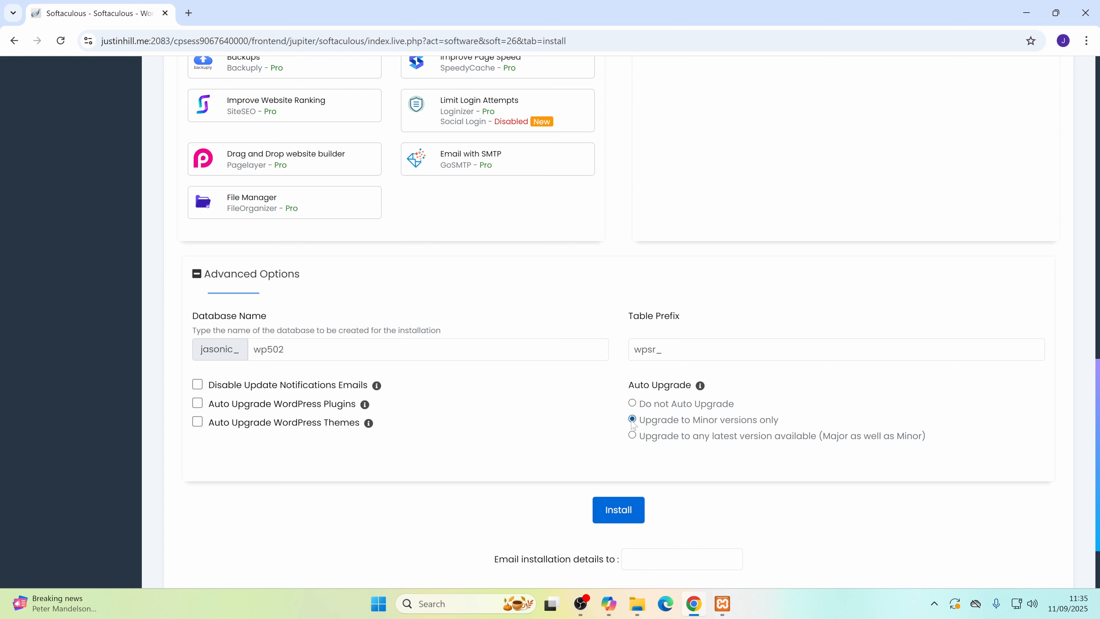
{"action": "left_click", "coordinate": [632, 403]}
{"action": "left_click", "coordinate": [632, 419]}
{"action": "left_click", "coordinate": [633, 435]}
{"action": "left_click", "coordinate": [632, 403]}
{"action": "left_click", "coordinate": [633, 419]}
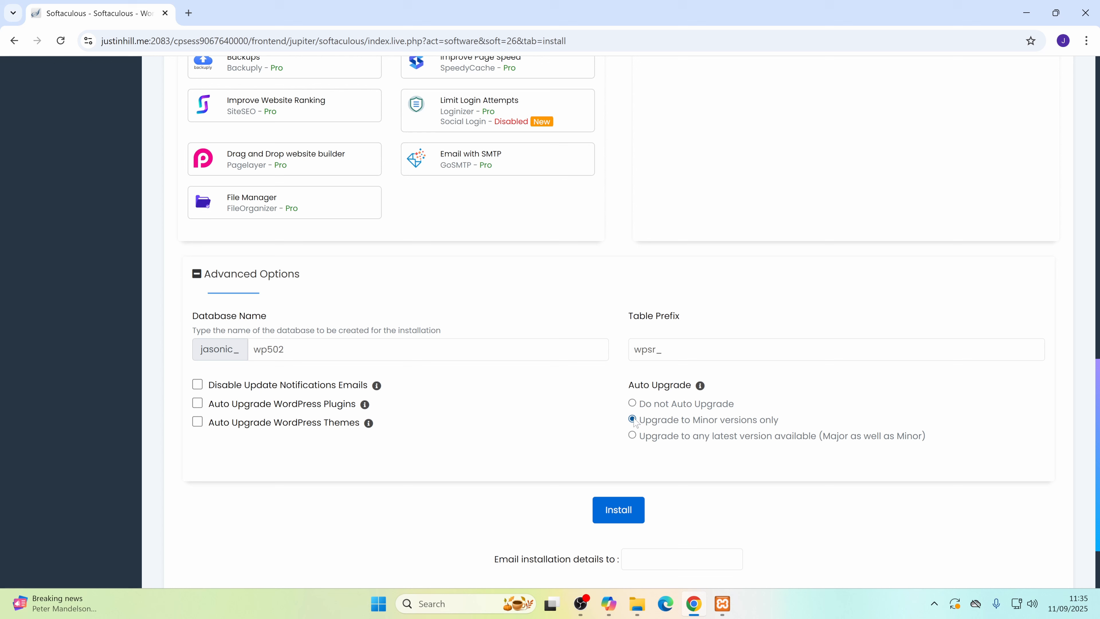
Set Auto Upgrade to any latest version available (Major as well as Minor) and start the WordPress installation
{"action": "left_click", "coordinate": [632, 436]}
{"action": "scroll", "coordinate": [645, 461], "scroll_direction": "down", "scroll_amount": 1}
{"action": "scroll", "coordinate": [647, 465], "scroll_direction": "down", "scroll_amount": 2}
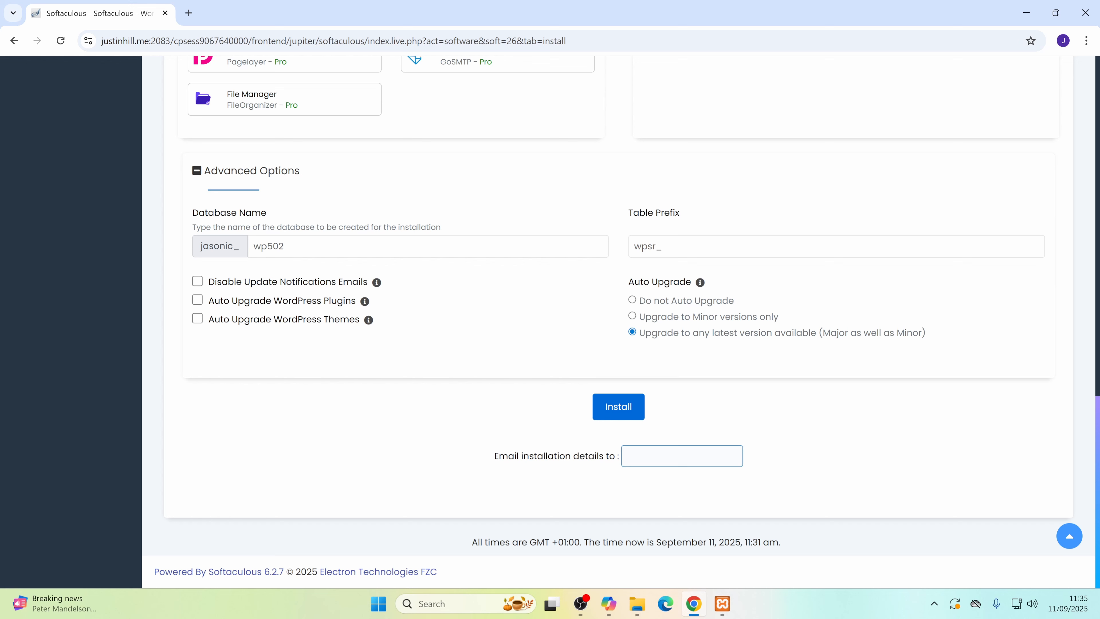
{"action": "left_click", "coordinate": [624, 411]}
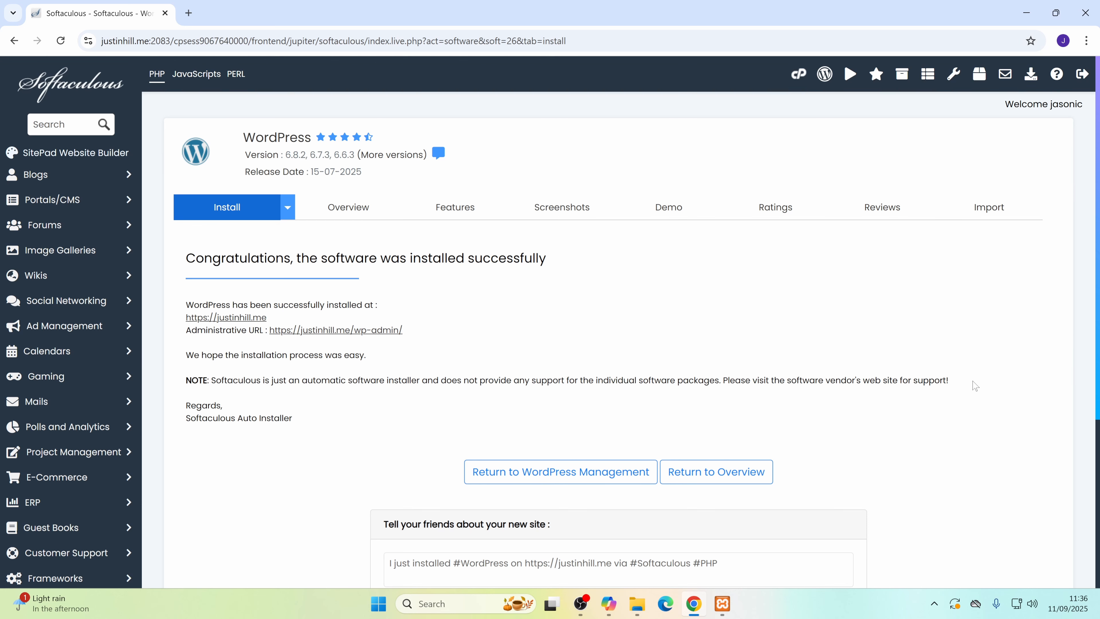
Review the installation confirmation, open the WordPress overview in a separate tab, and open the new site in another to view it
{"action": "scroll", "coordinate": [712, 395], "scroll_direction": "down", "scroll_amount": 5}
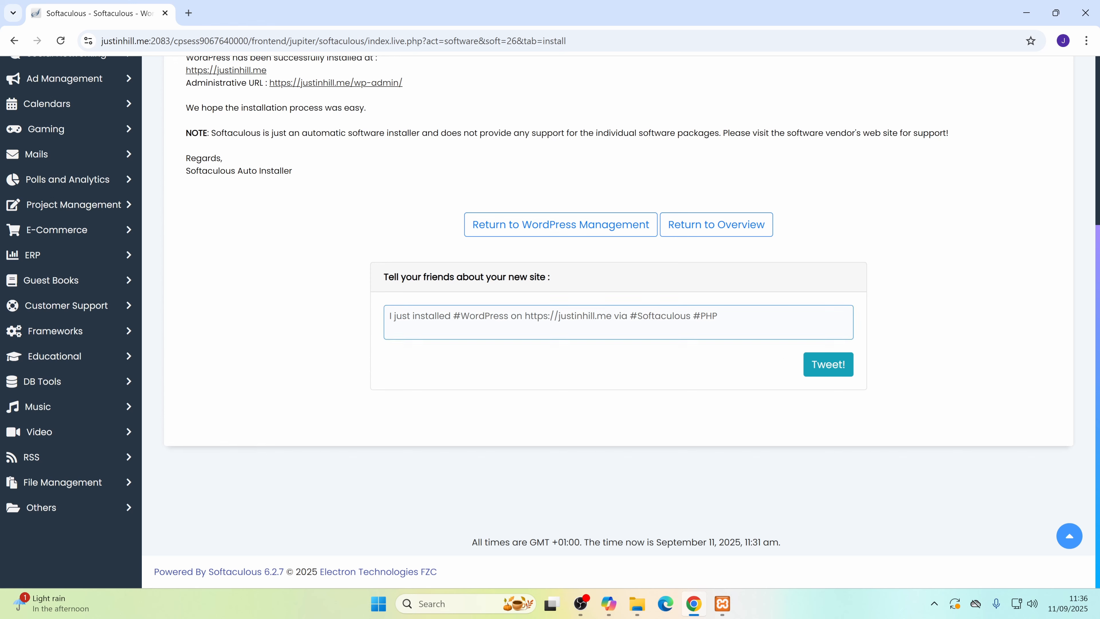
{"action": "scroll", "coordinate": [591, 381], "scroll_direction": "up", "scroll_amount": 5}
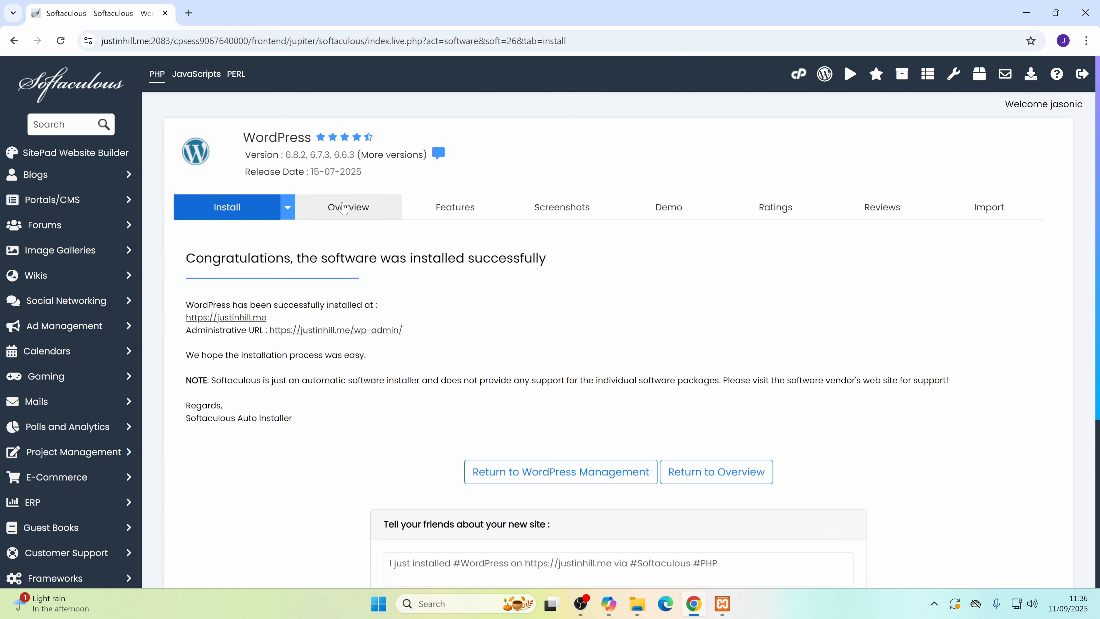
{"action": "middle_click", "coordinate": [360, 210]}
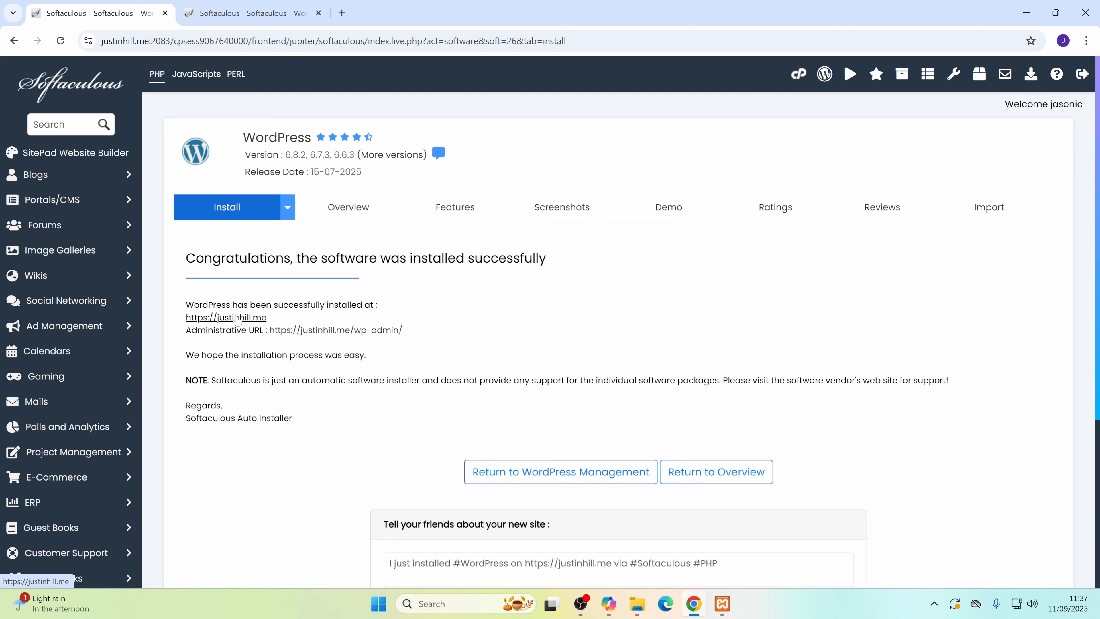
{"action": "right_click", "coordinate": [239, 321]}
{"action": "left_click", "coordinate": [282, 335]}
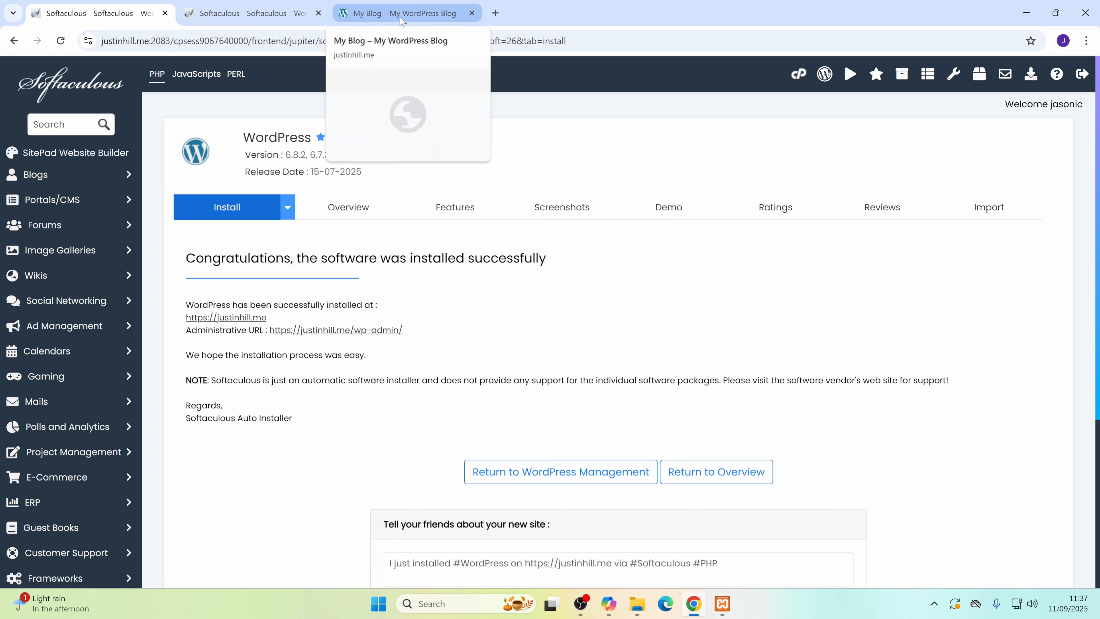
{"action": "left_click", "coordinate": [401, 16]}
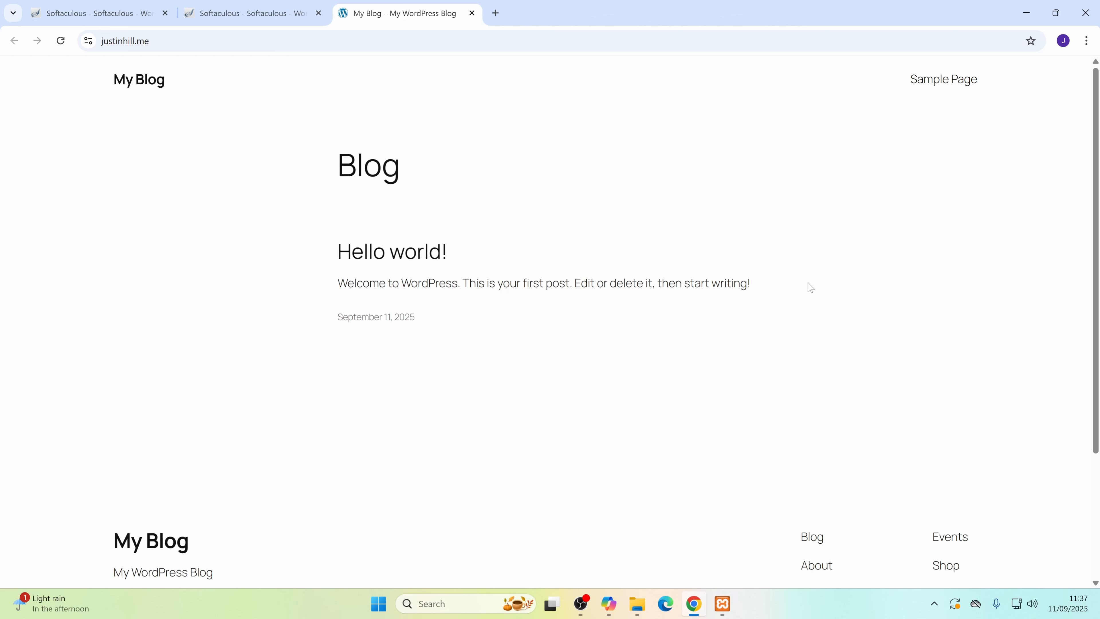
Check the new site's web address and look over its home page down to the footer
{"action": "left_click", "coordinate": [150, 41]}
{"action": "left_click_drag", "start_coordinate": [150, 41], "coordinate": [99, 41]}
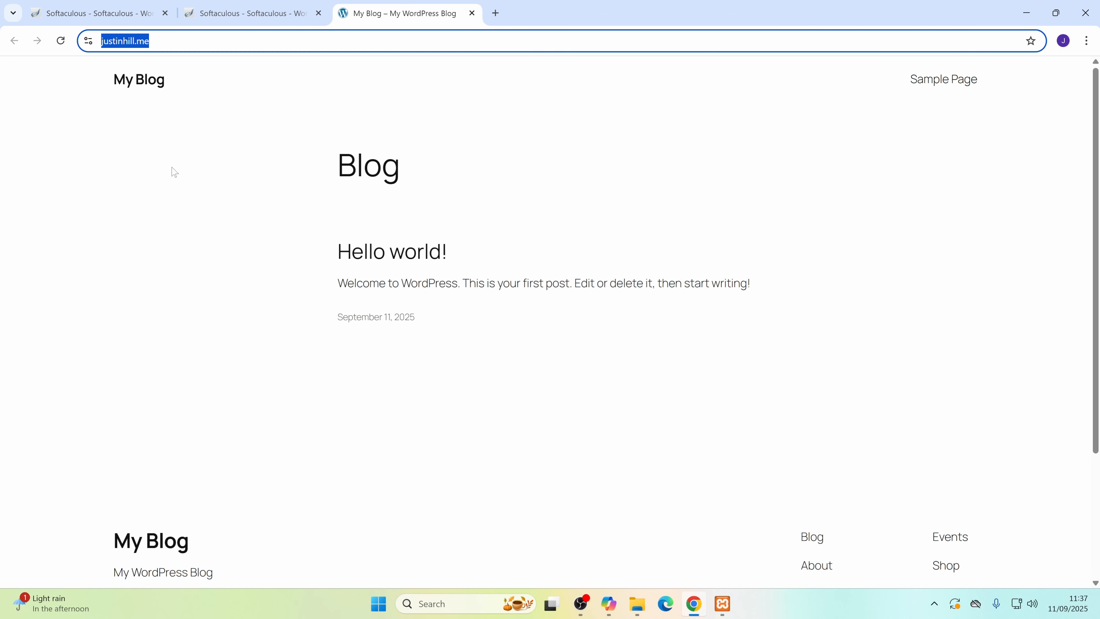
{"action": "left_click", "coordinate": [174, 176]}
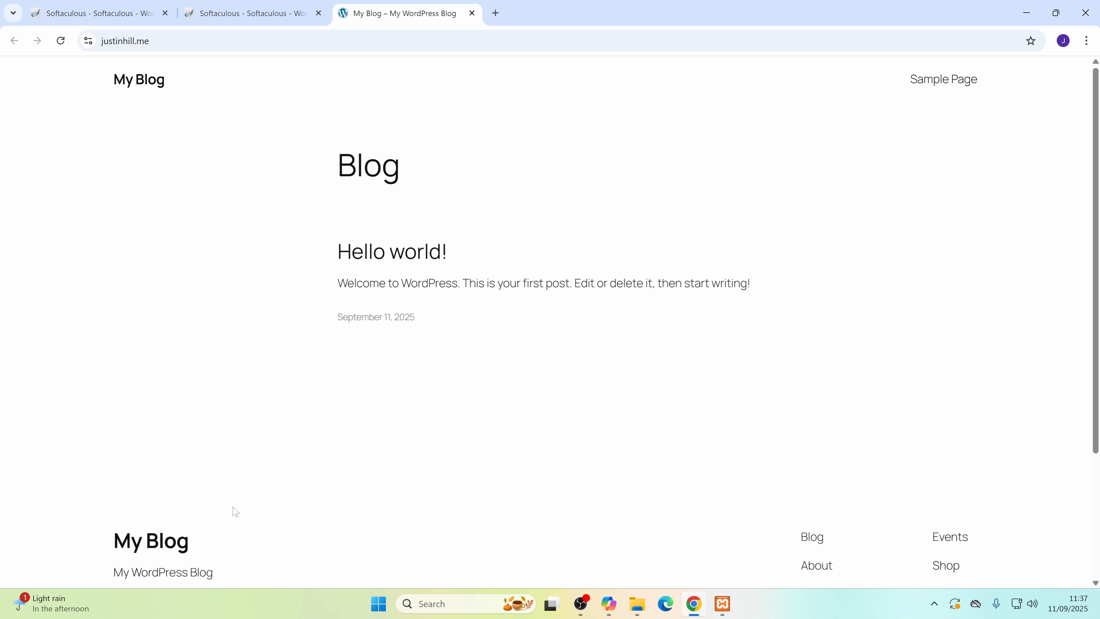
{"action": "scroll", "coordinate": [906, 279], "scroll_direction": "down", "scroll_amount": 3}
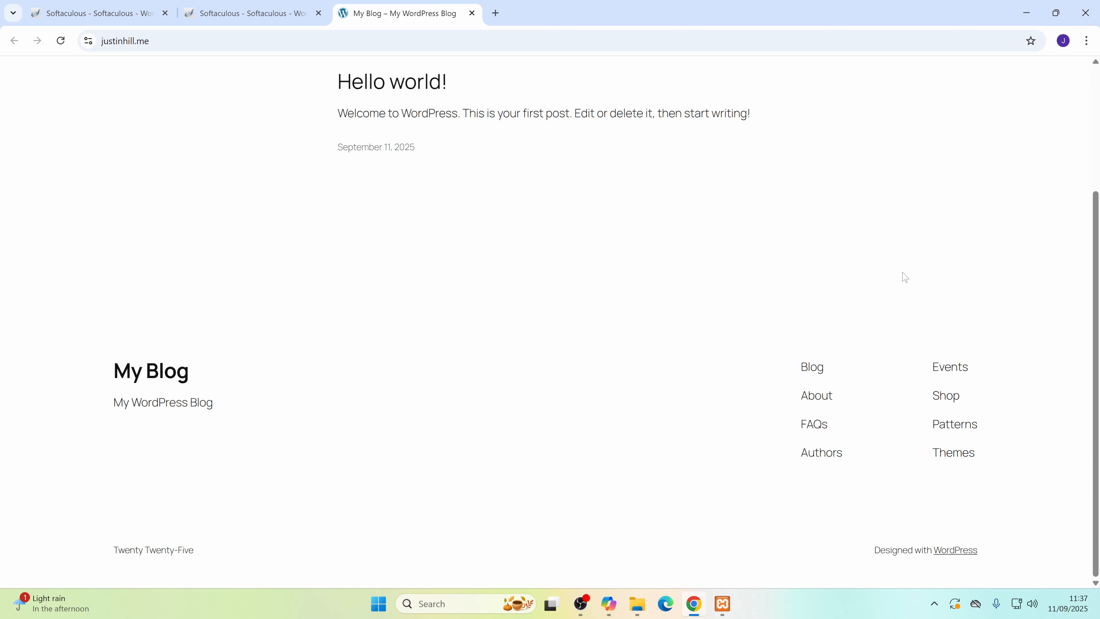
{"action": "scroll", "coordinate": [911, 273], "scroll_direction": "up", "scroll_amount": 3}
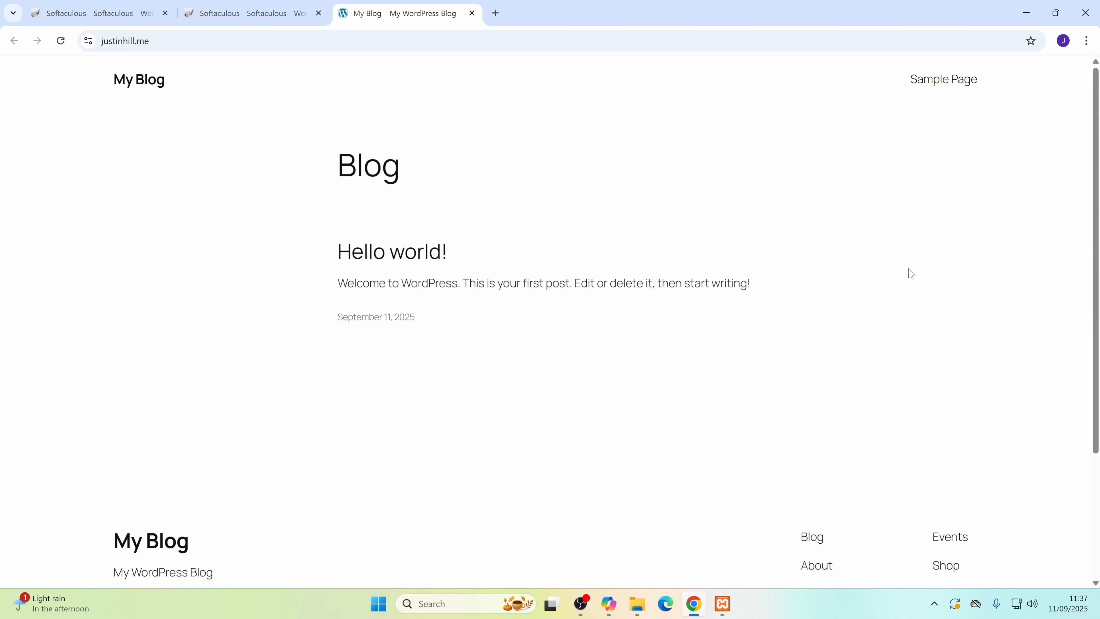
Browse the Sample Page and try its About, Shop and Patterns footer links before returning to the blog's home page
{"action": "left_click", "coordinate": [929, 89]}
{"action": "scroll", "coordinate": [770, 251], "scroll_direction": "down", "scroll_amount": 10}
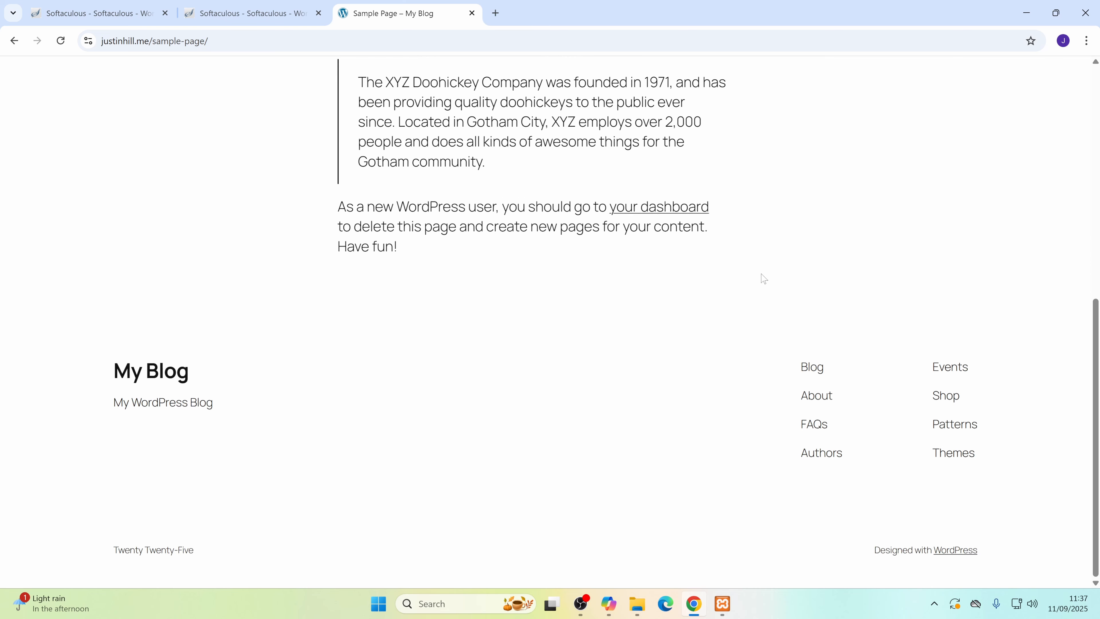
{"action": "left_click", "coordinate": [823, 408]}
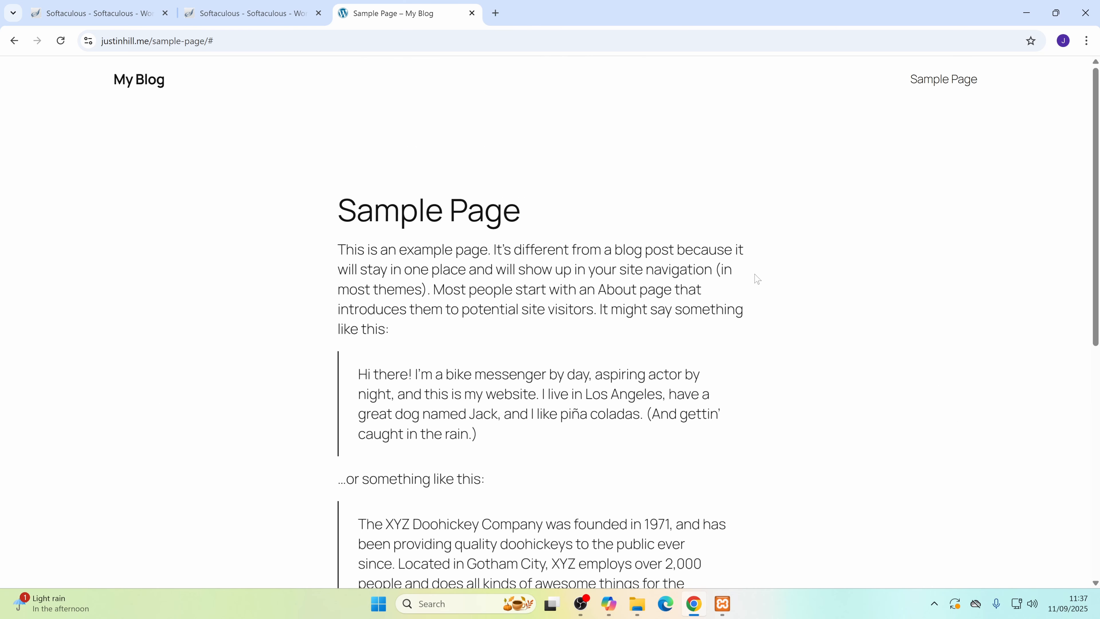
{"action": "scroll", "coordinate": [891, 320], "scroll_direction": "down", "scroll_amount": 5}
{"action": "scroll", "coordinate": [901, 329], "scroll_direction": "down", "scroll_amount": 3}
{"action": "scroll", "coordinate": [957, 385], "scroll_direction": "up", "scroll_amount": 15}
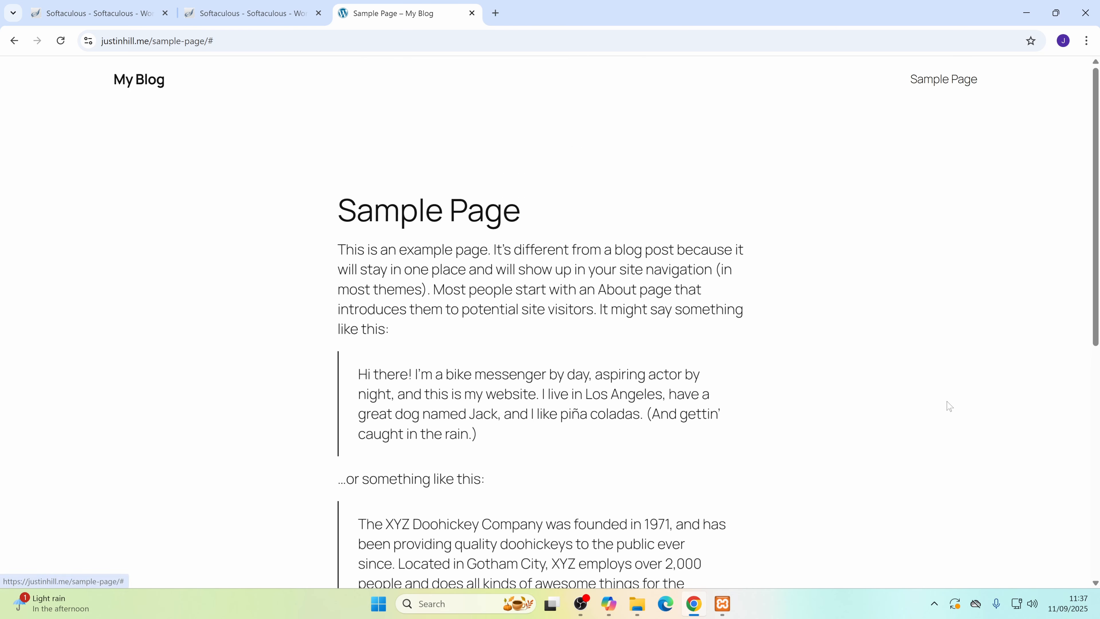
{"action": "scroll", "coordinate": [802, 328], "scroll_direction": "down", "scroll_amount": 10}
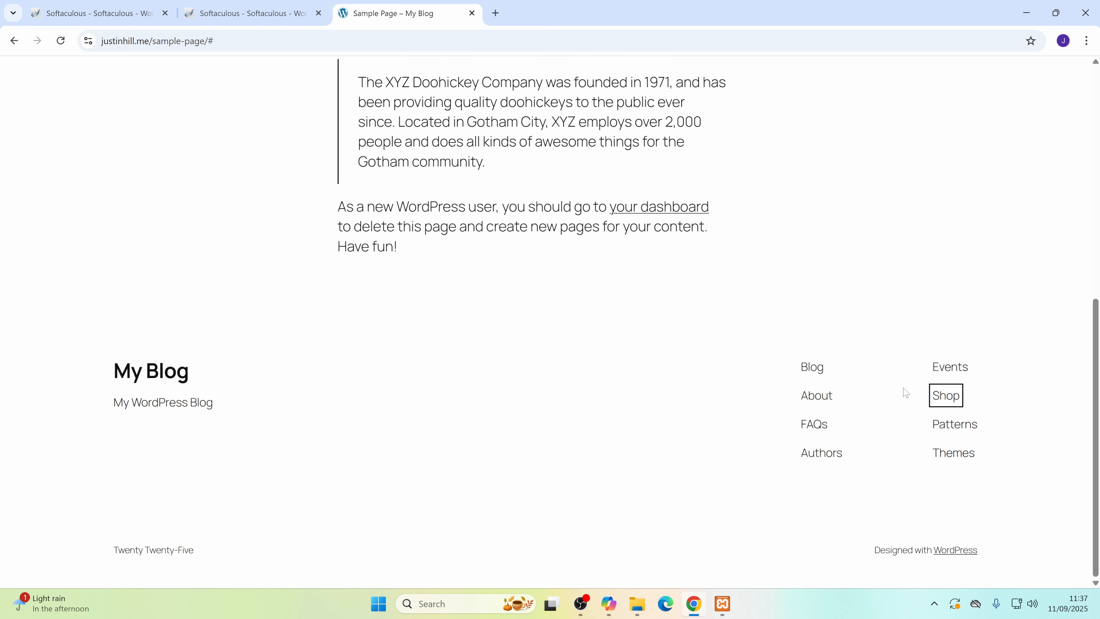
{"action": "left_click", "coordinate": [954, 426]}
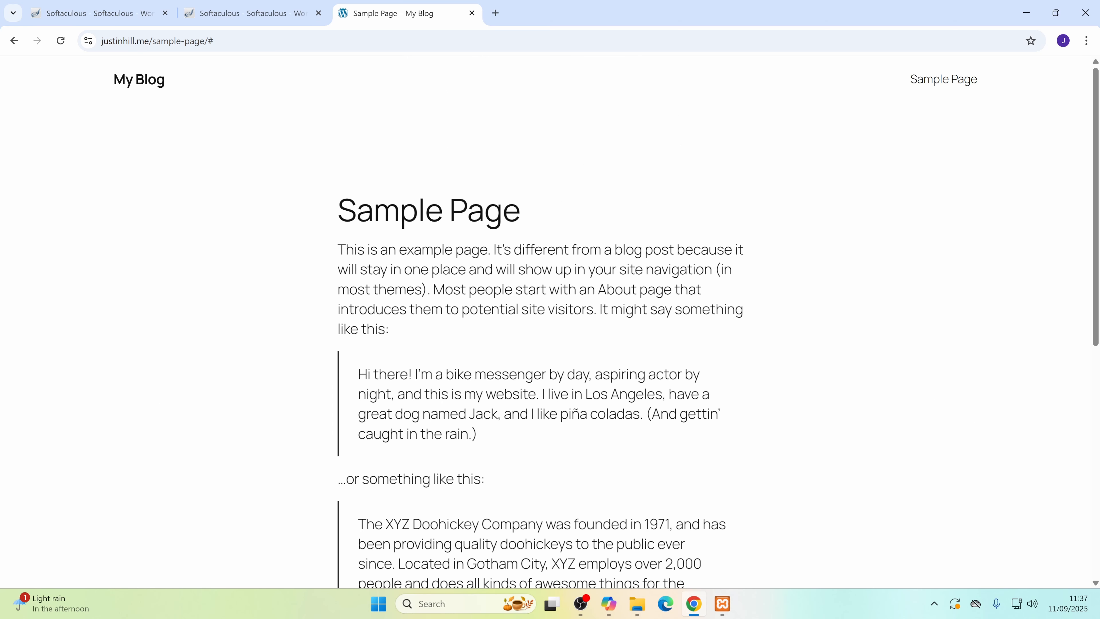
{"action": "left_click", "coordinate": [147, 88]}
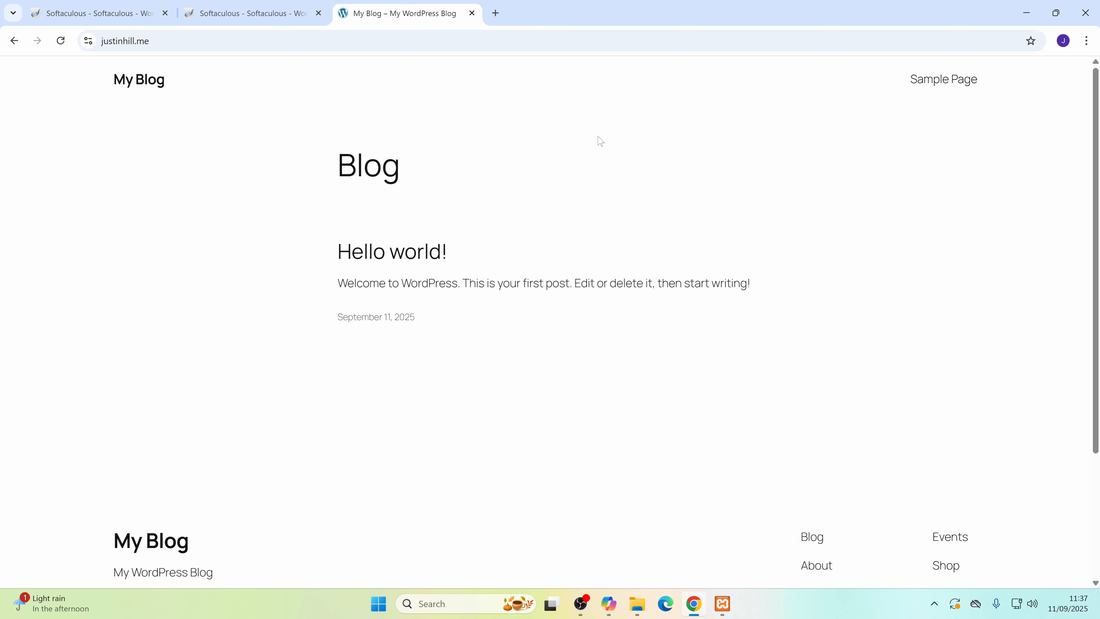
Open the WordPress dashboard through the administrative URL on the installation confirmation page and dismiss the welcome panel
{"action": "key", "text": "ctrl+1"}
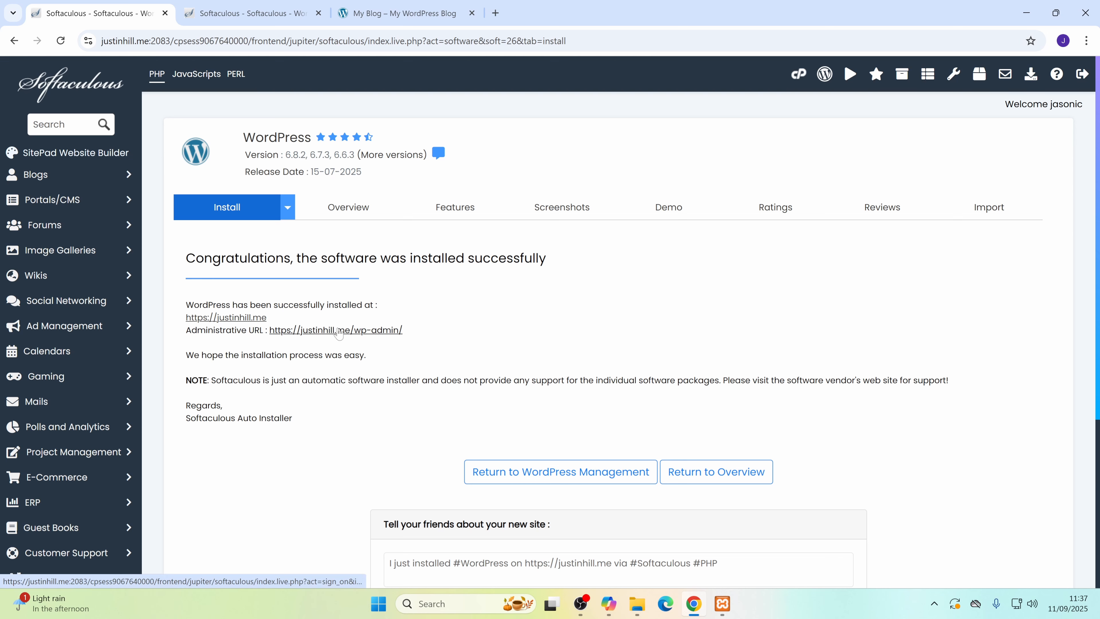
{"action": "left_click", "coordinate": [337, 330]}
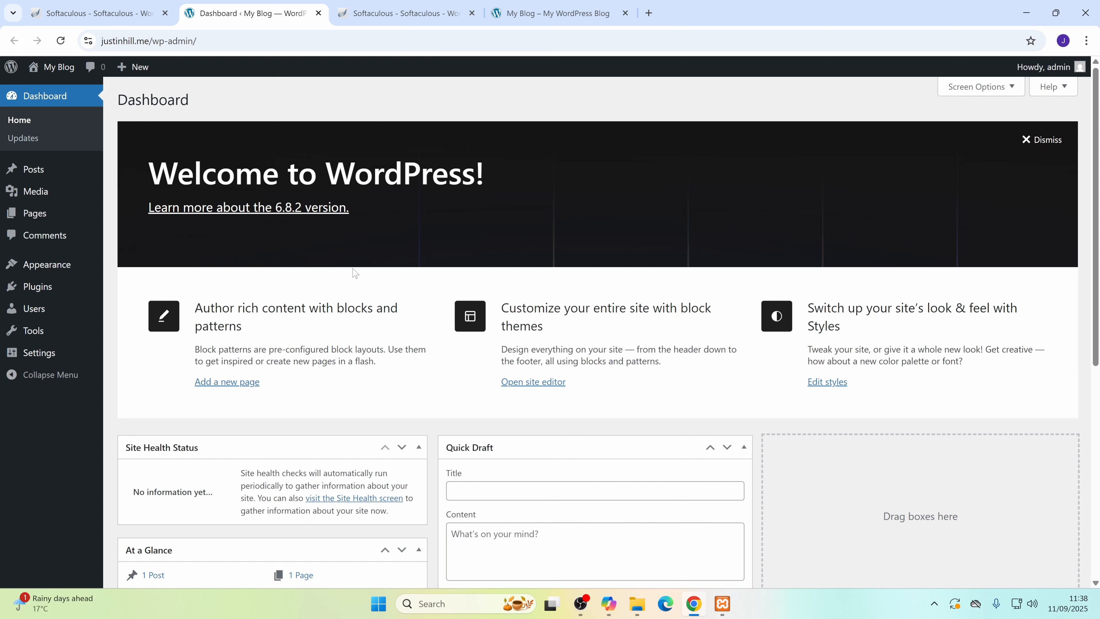
{"action": "left_click", "coordinate": [1044, 149]}
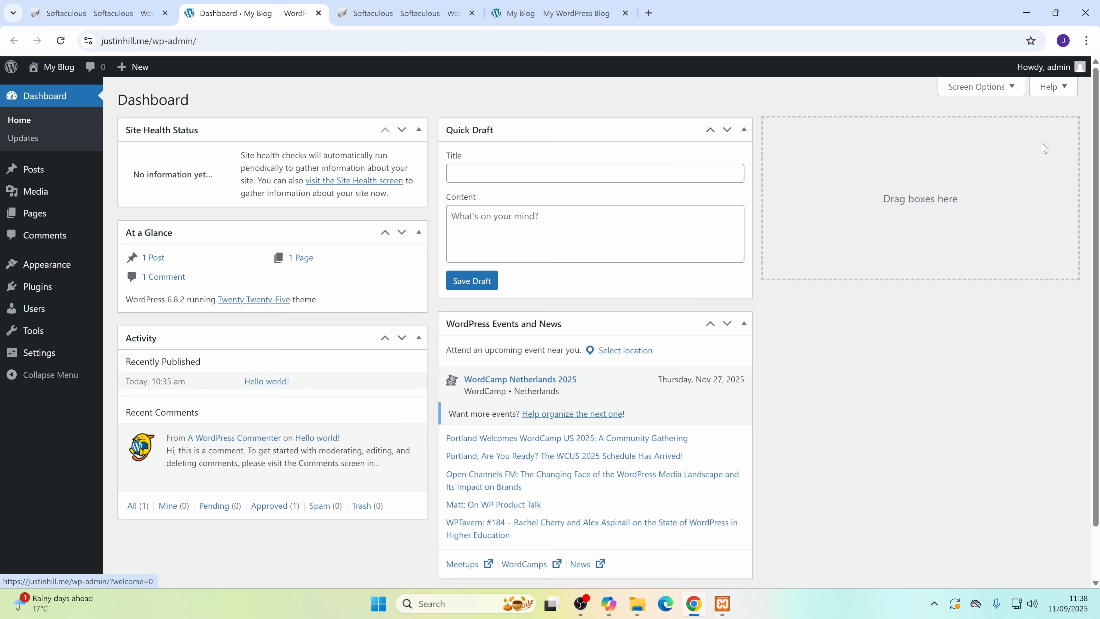
{"action": "mouse_move", "coordinate": [580, 604]}
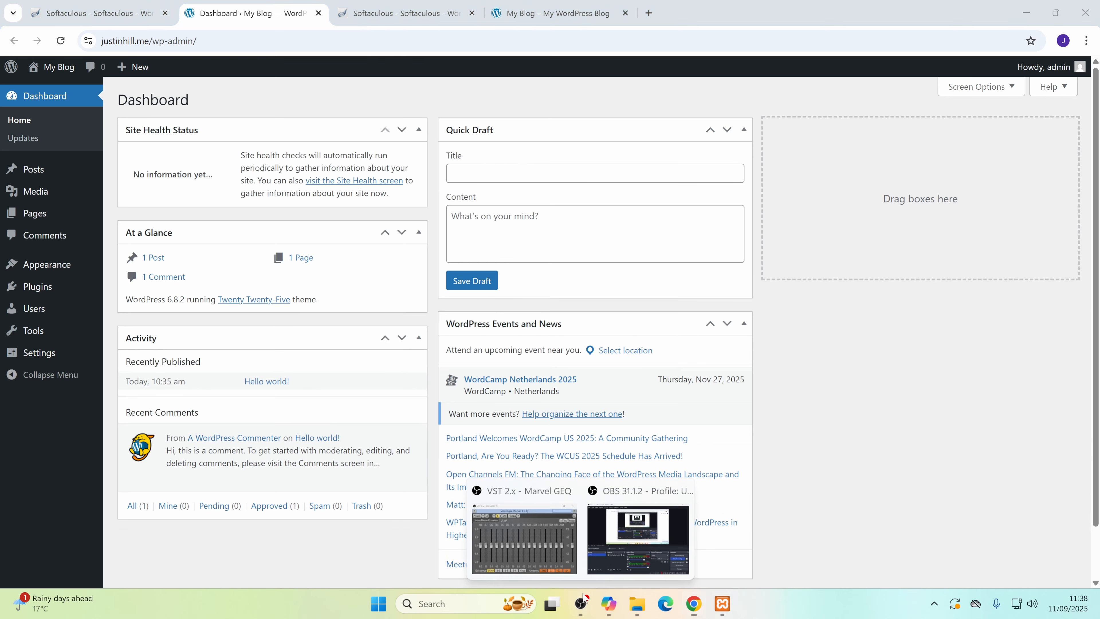